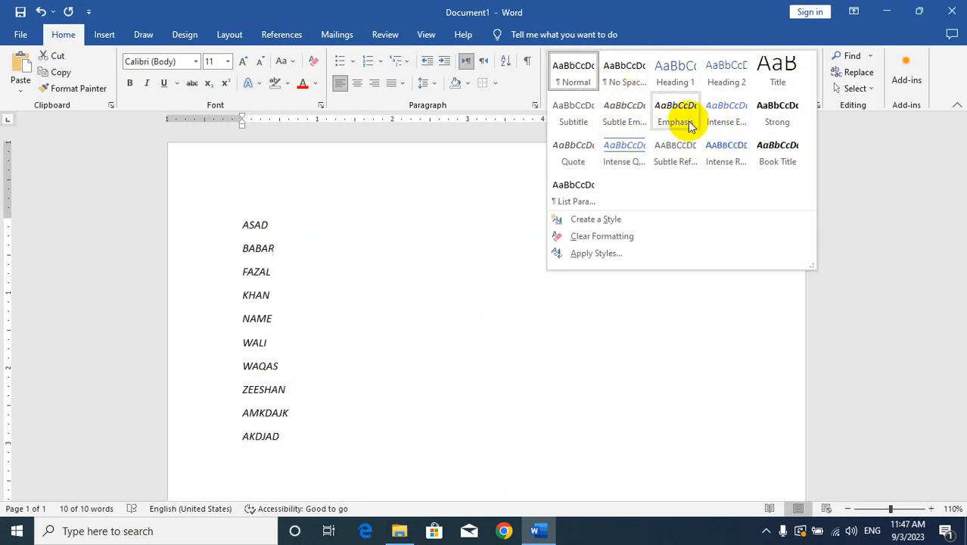
Step: Modify the Intense Quote style by renaming it KHAN and setting its font to Algerian, 20 pt
right_click(638, 151)
click(668, 172)
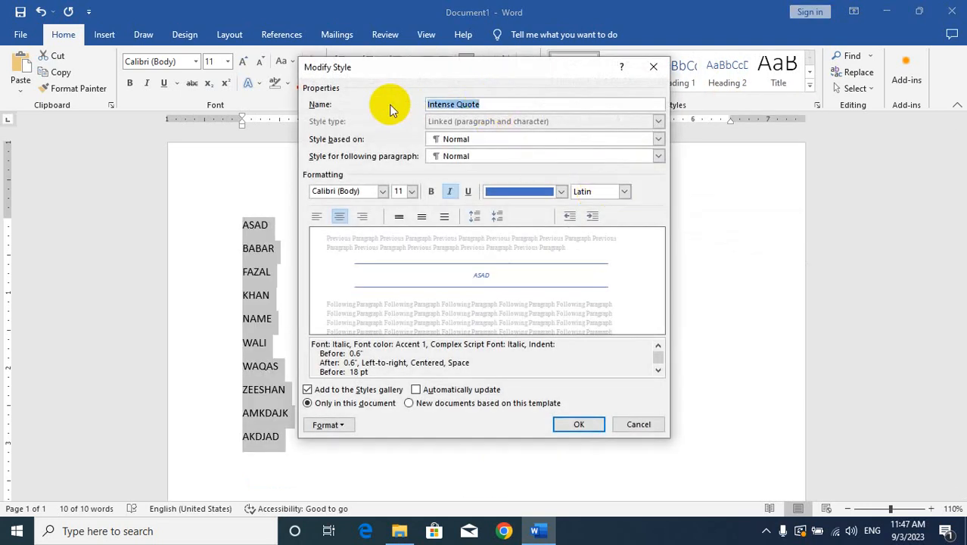
text(KHAN)
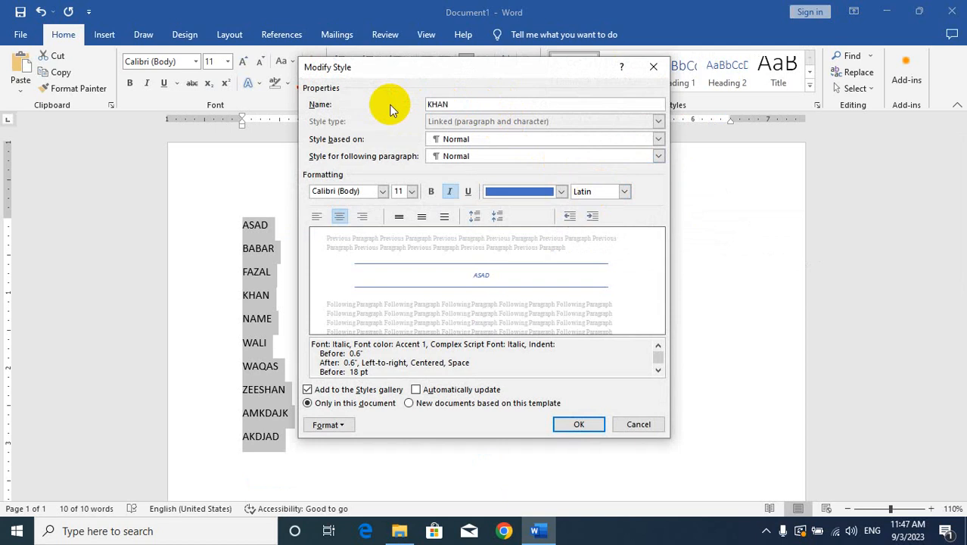
click(382, 191)
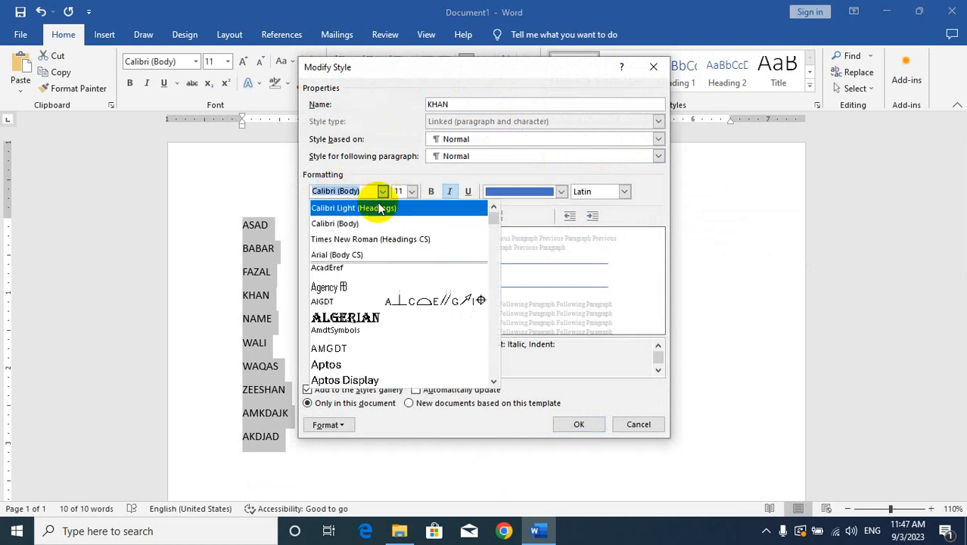
click(365, 317)
click(413, 192)
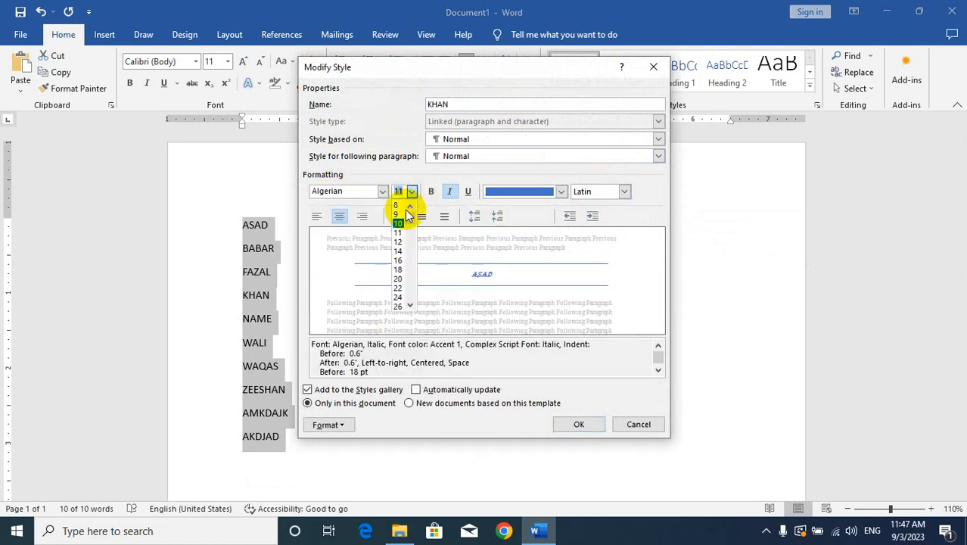
click(397, 280)
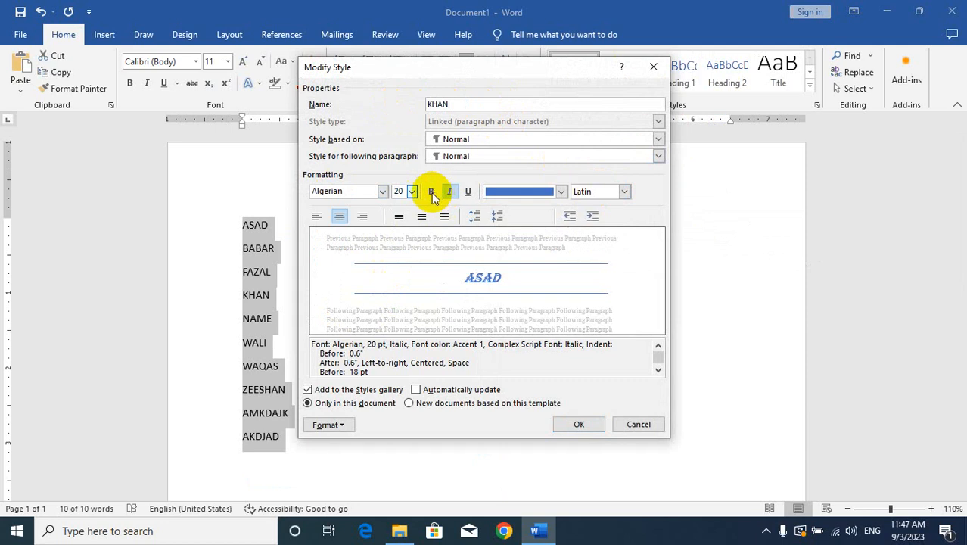
Step: Make the KHAN style bold, underlined and red, and apply it to the whole selected list
click(431, 191)
click(468, 192)
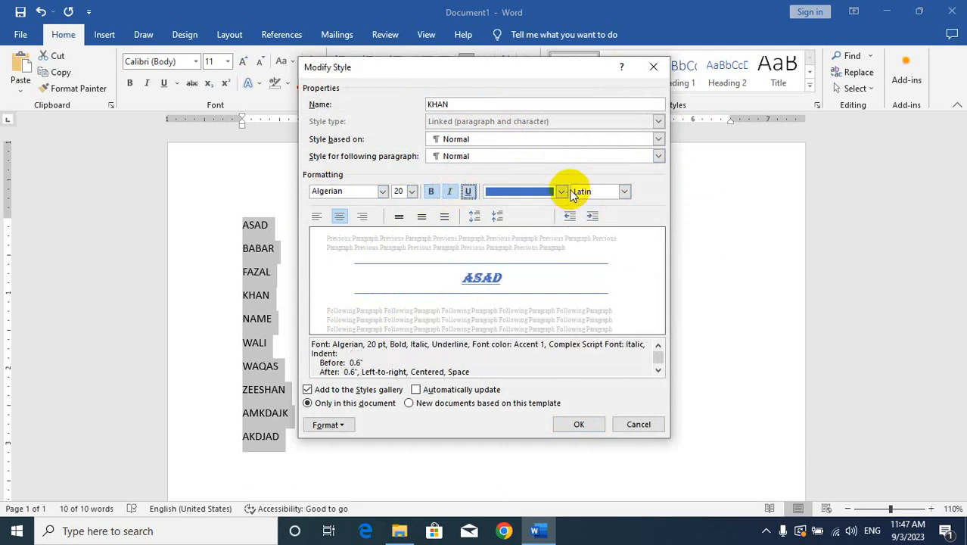
click(561, 191)
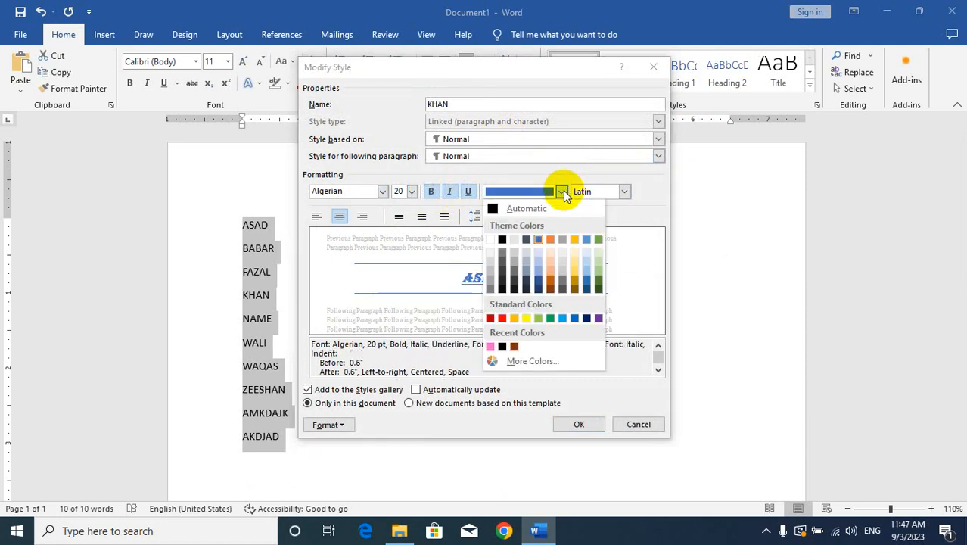
click(498, 316)
click(577, 424)
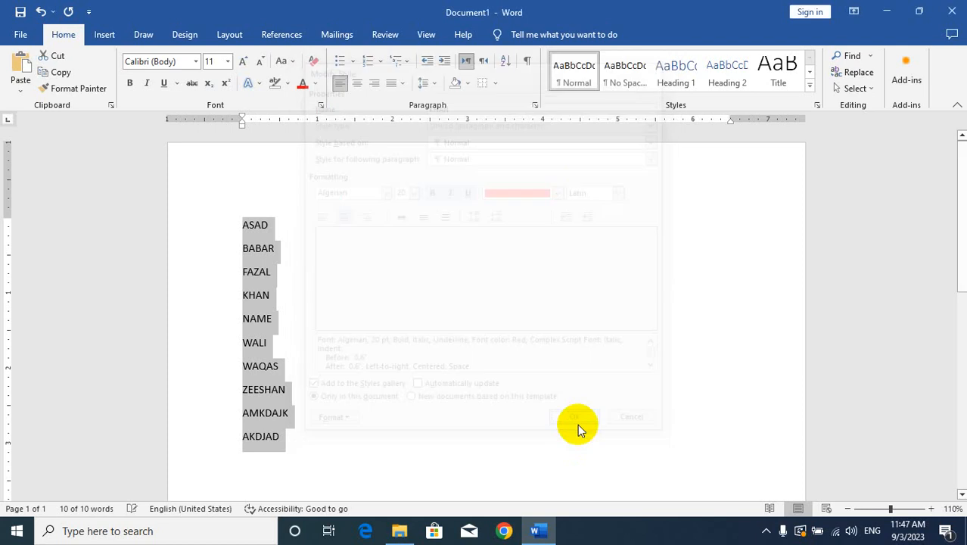
click(809, 90)
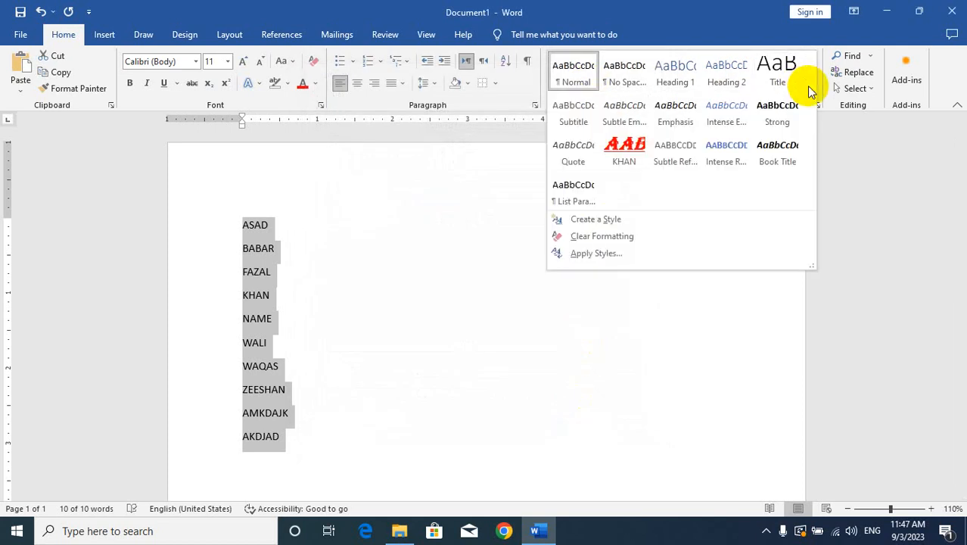
click(627, 161)
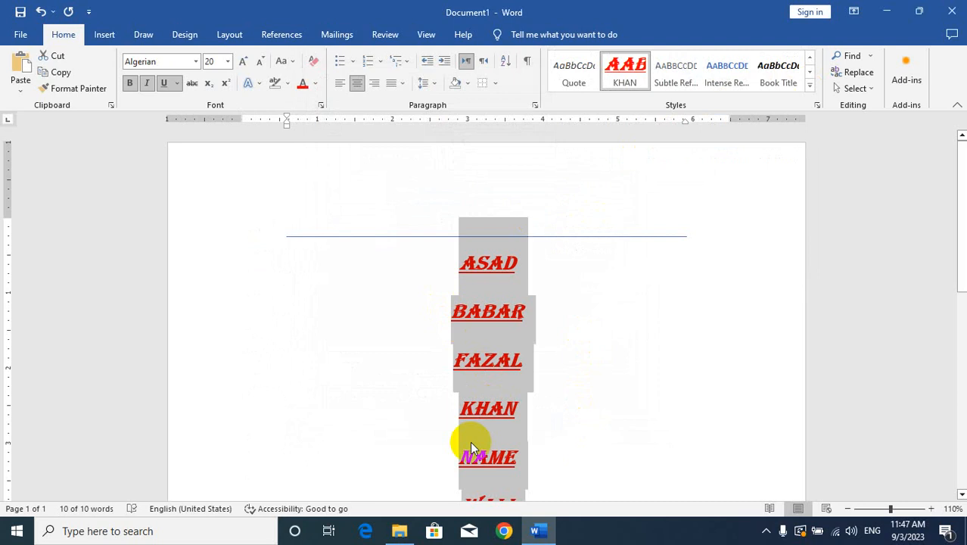
Step: Rename the KHAN style as JAN and remove it from the style gallery
right_click(622, 72)
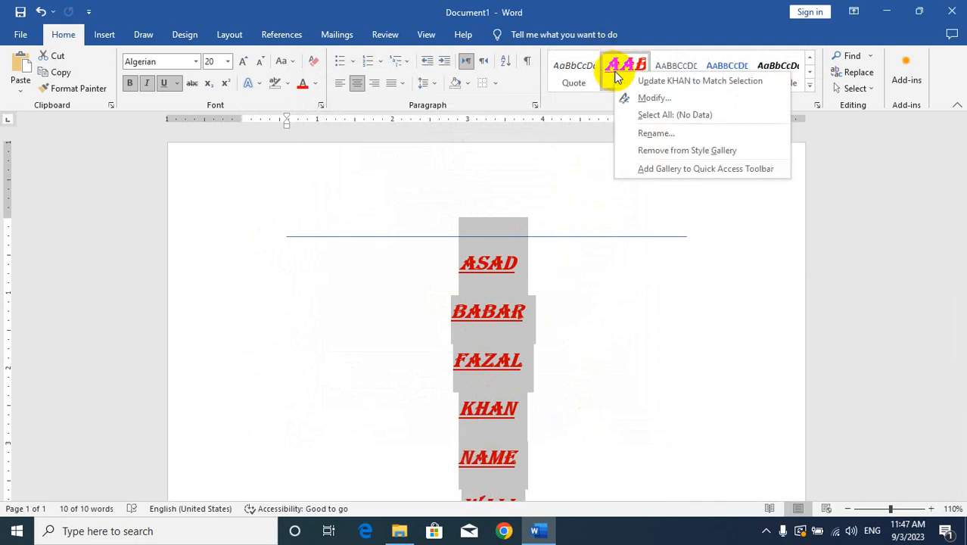
click(653, 133)
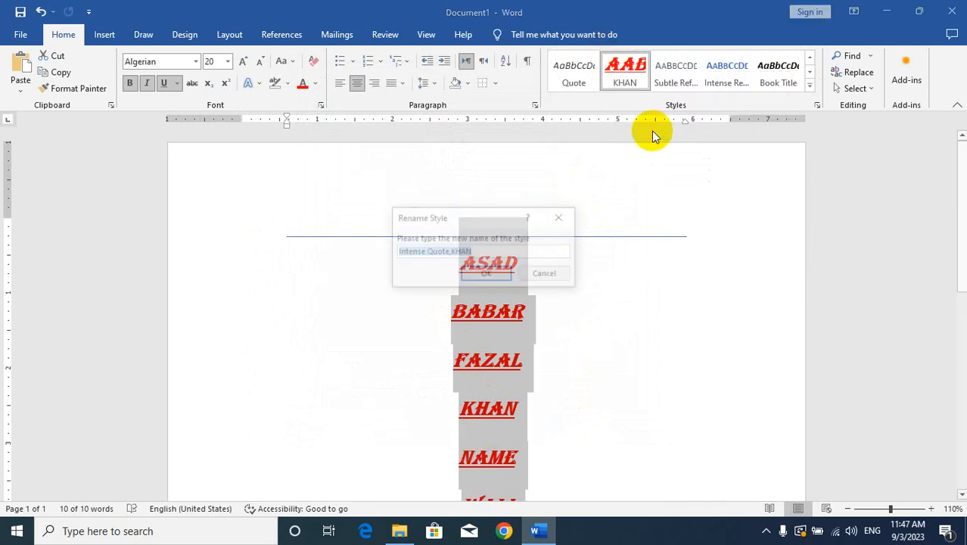
text(JAN)
click(504, 274)
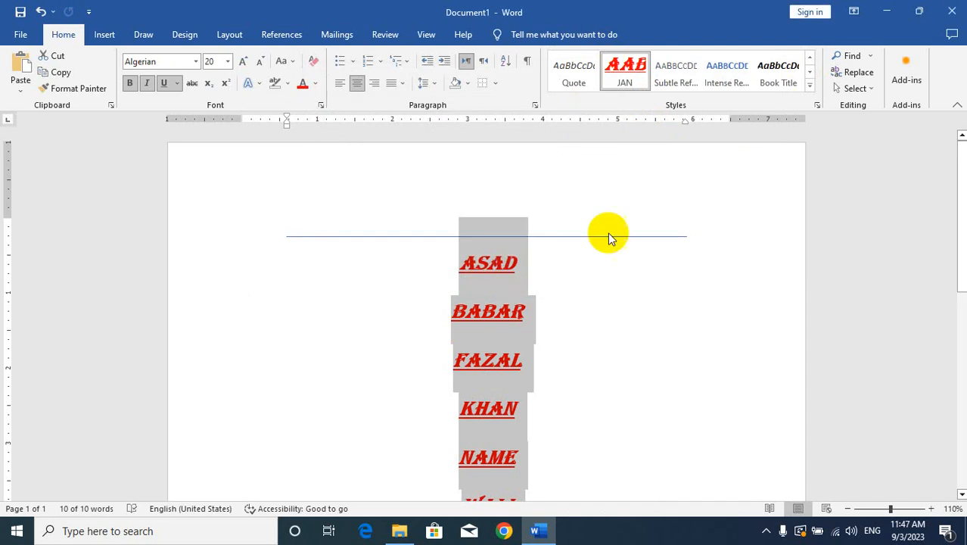
right_click(620, 77)
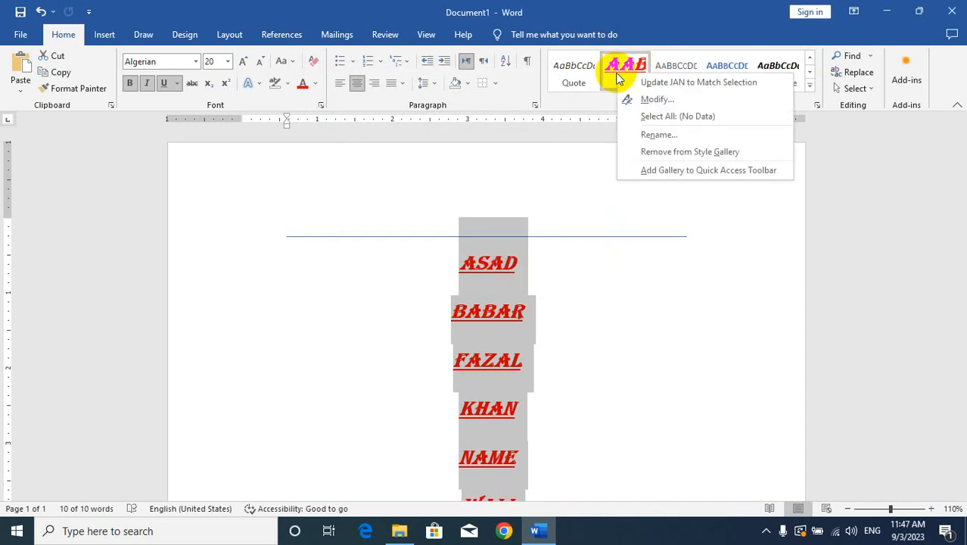
click(663, 153)
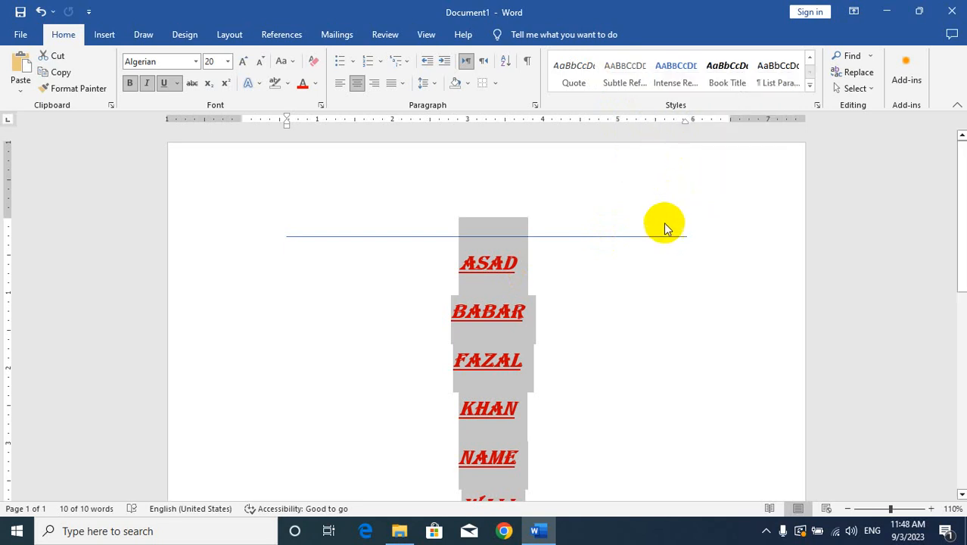
Step: Delete the document's entire content and generate sample paragraphs with =RAND()
click(640, 256)
key(ctrl+a)
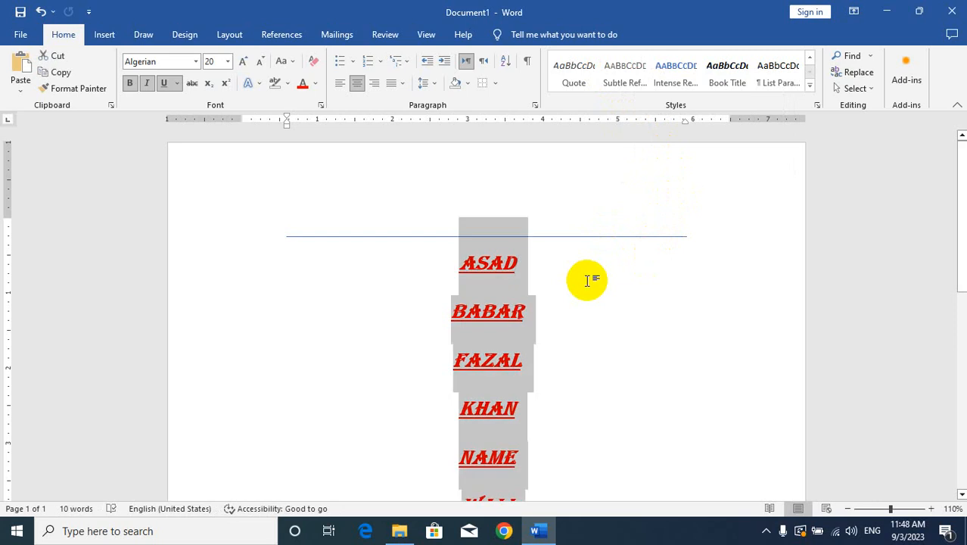
key(Delete)
text(=RA)
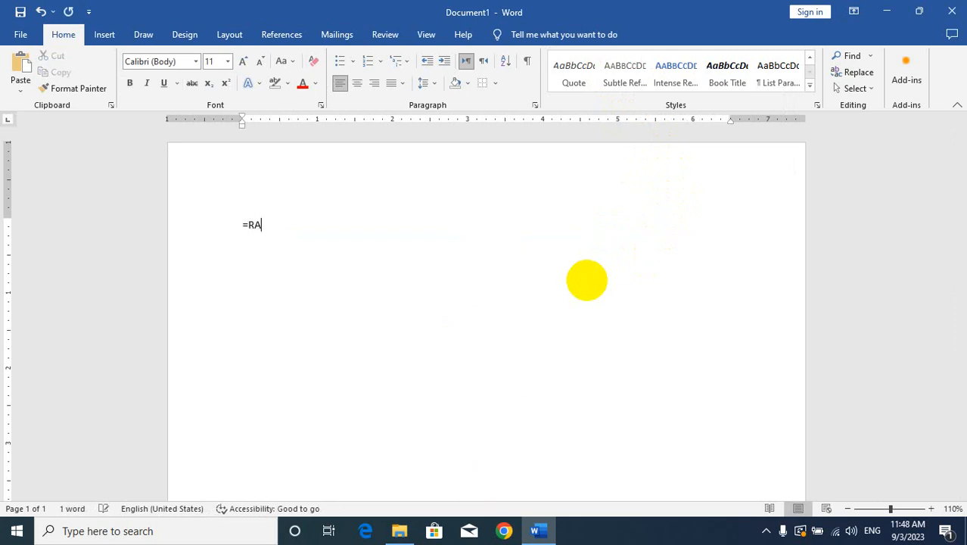
text(ND())
key(Return)
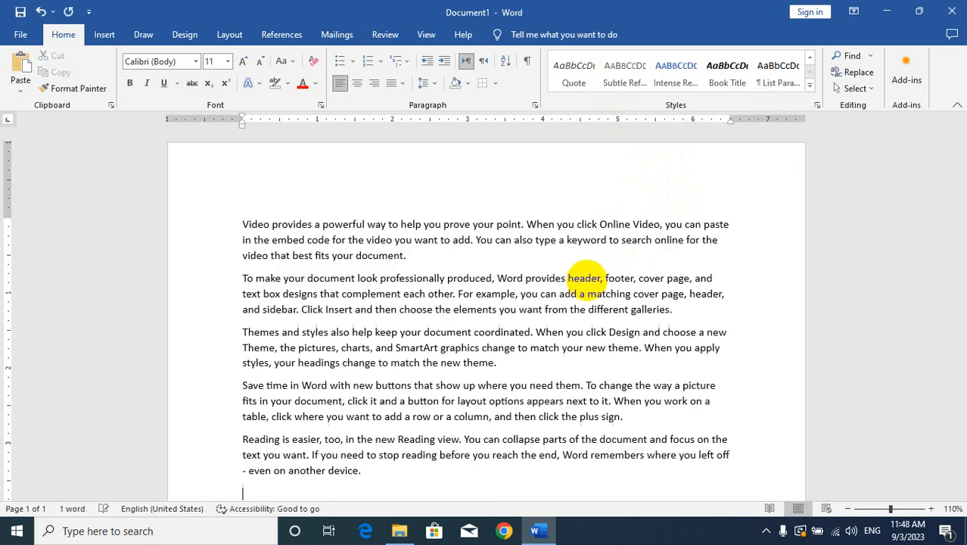
Step: Copy all the sample text and paste it repeatedly to extend the document to six pages
key(ctrl+a)
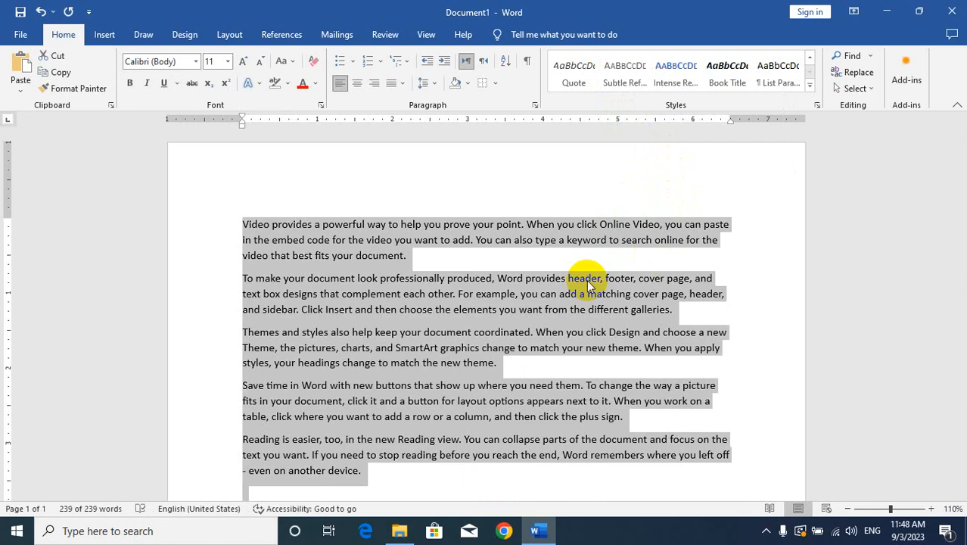
key(ctrl+c)
key(ctrl+v)
key(ctrl+v)
key(ctrl+v)
key(ctrl+v)
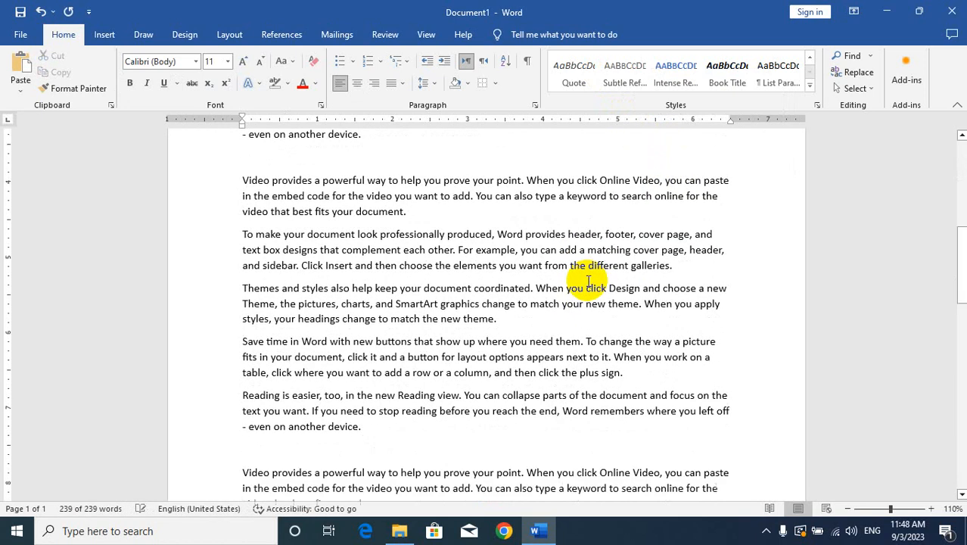
scroll(463, 307, up, 20)
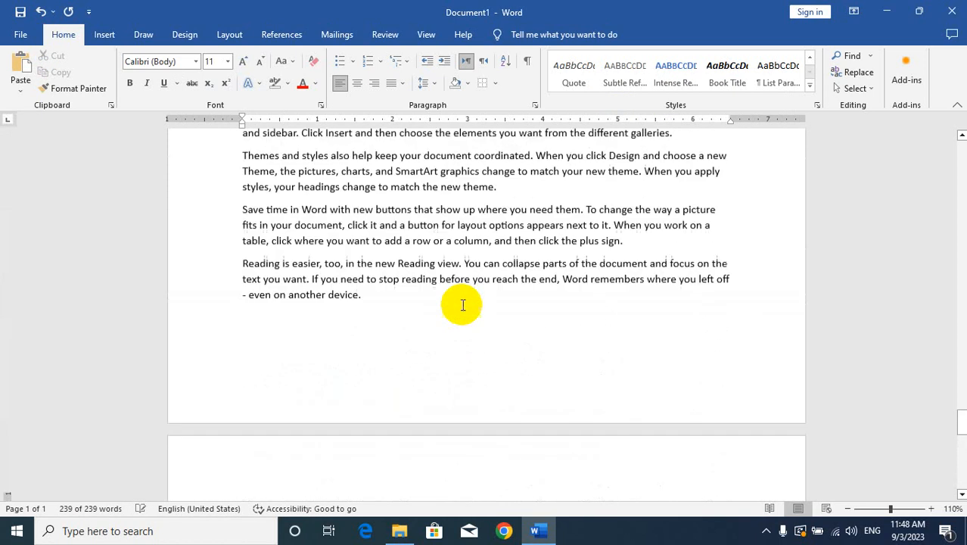
scroll(431, 301, up, 12)
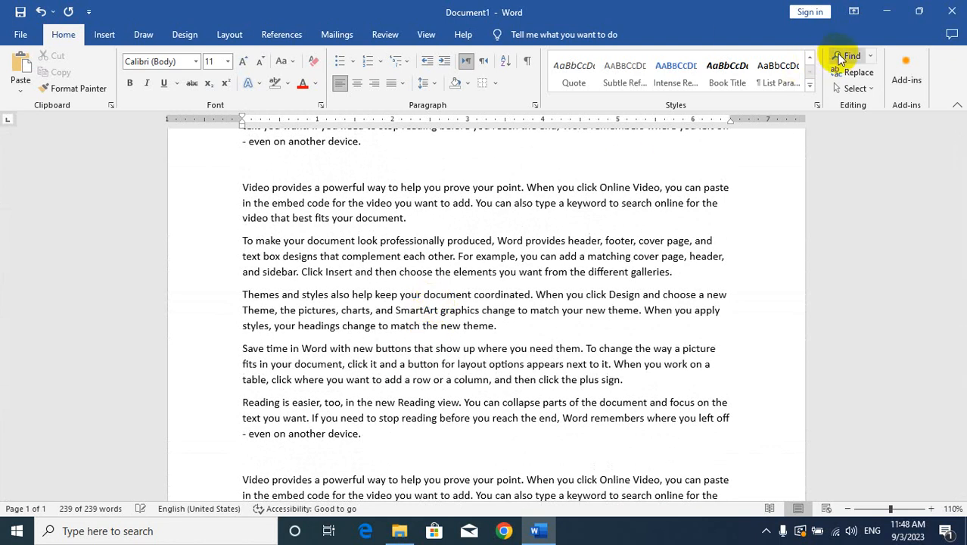
Step: Search the document for VIDEO, look through the highlighted matches in the text, and close the search
click(842, 56)
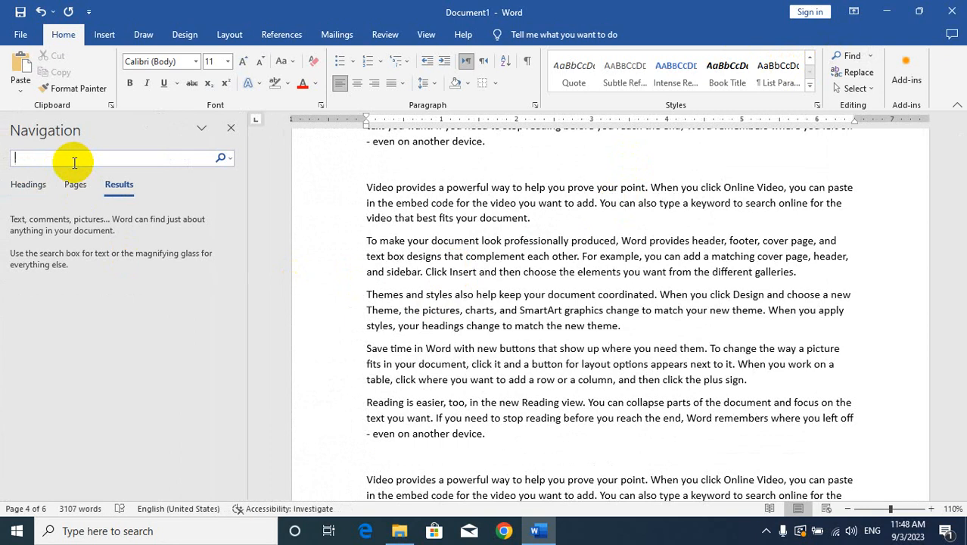
text(VIDEO)
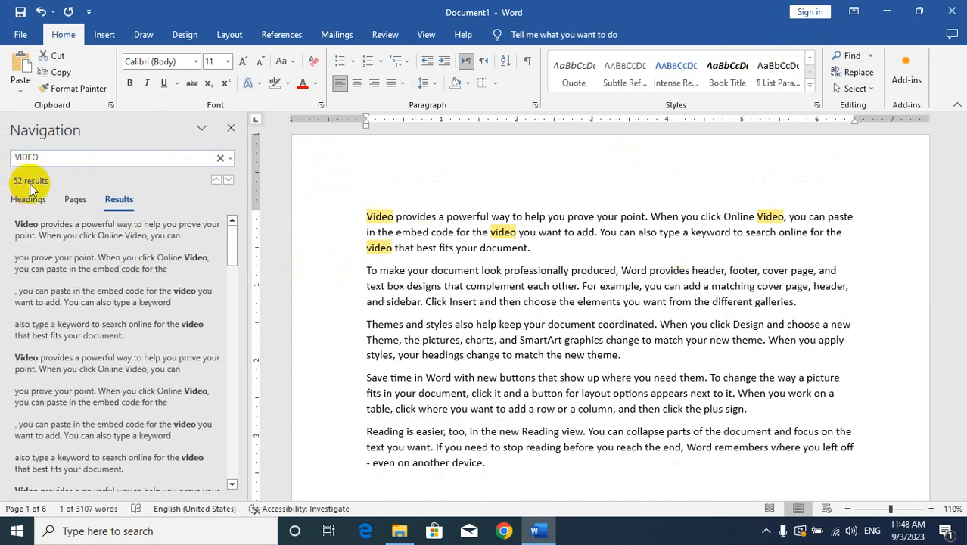
scroll(474, 268, down, 5)
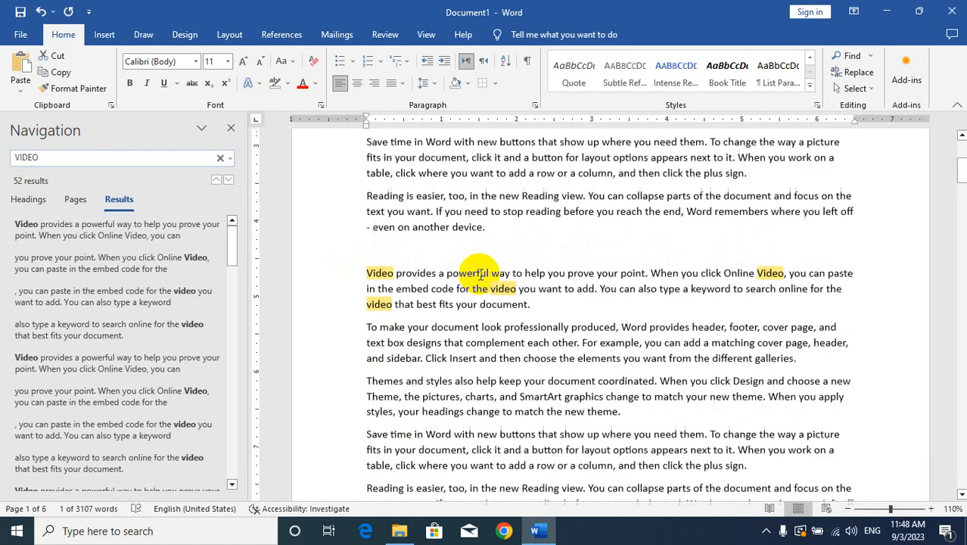
scroll(484, 284, down, 10)
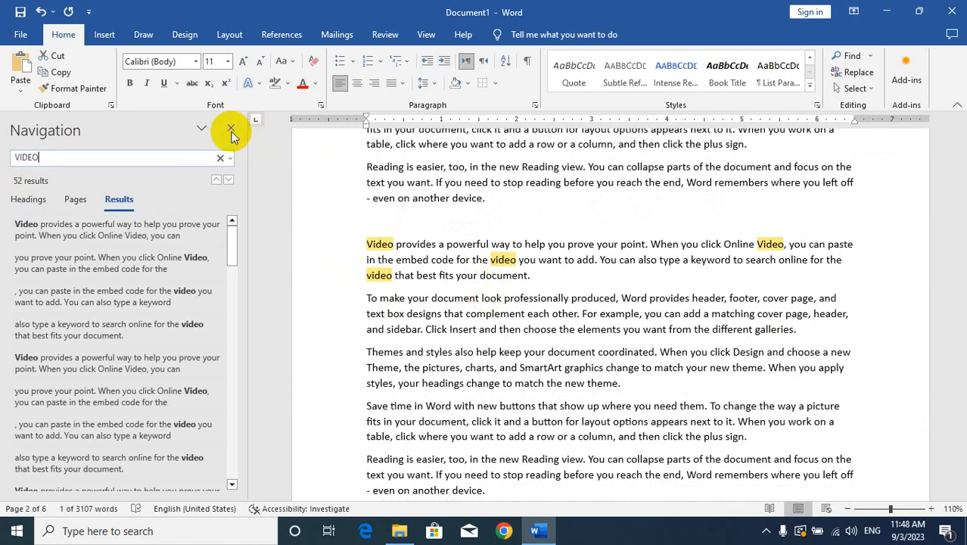
double_click(29, 158)
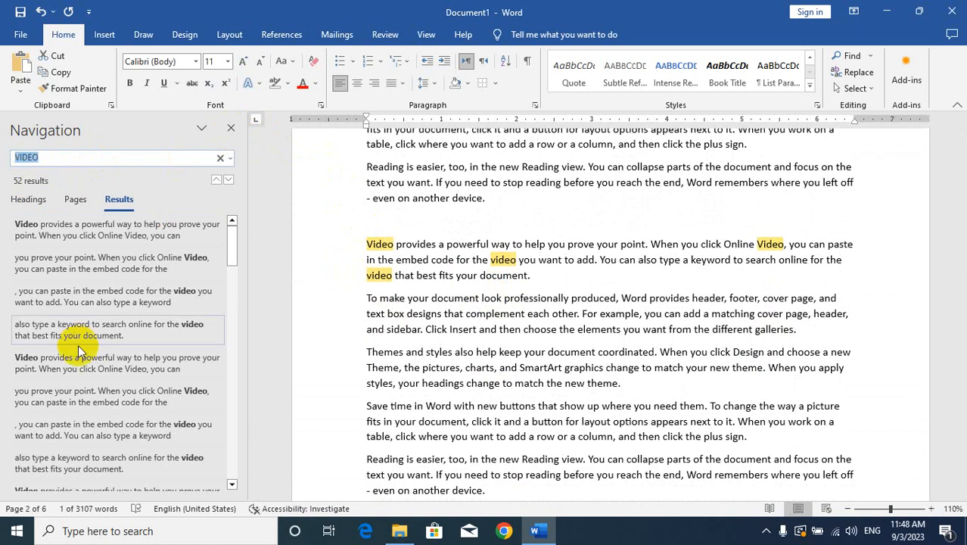
click(231, 129)
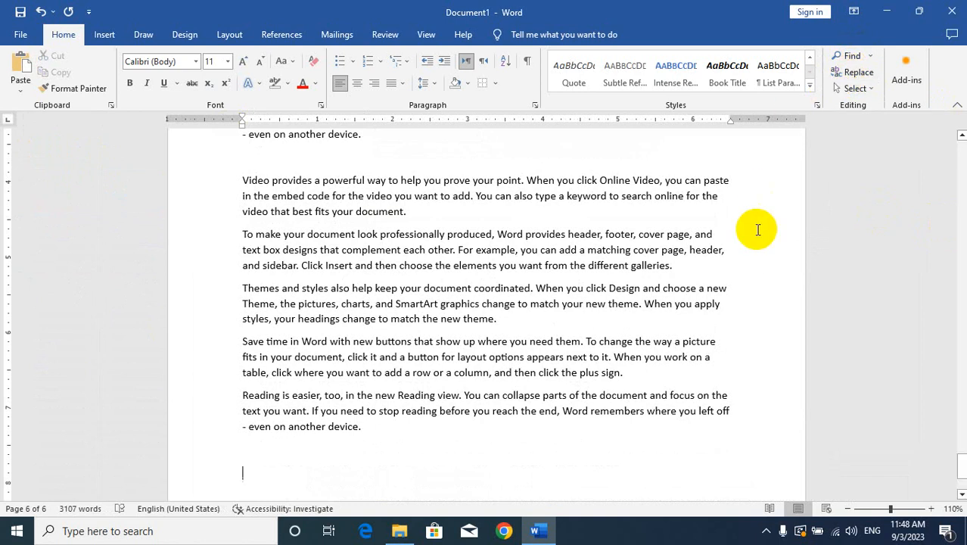
Step: Highlight every occurrence of VIDEO using Find and Replace, and move the dialog off the highlighted text
key(ctrl+h)
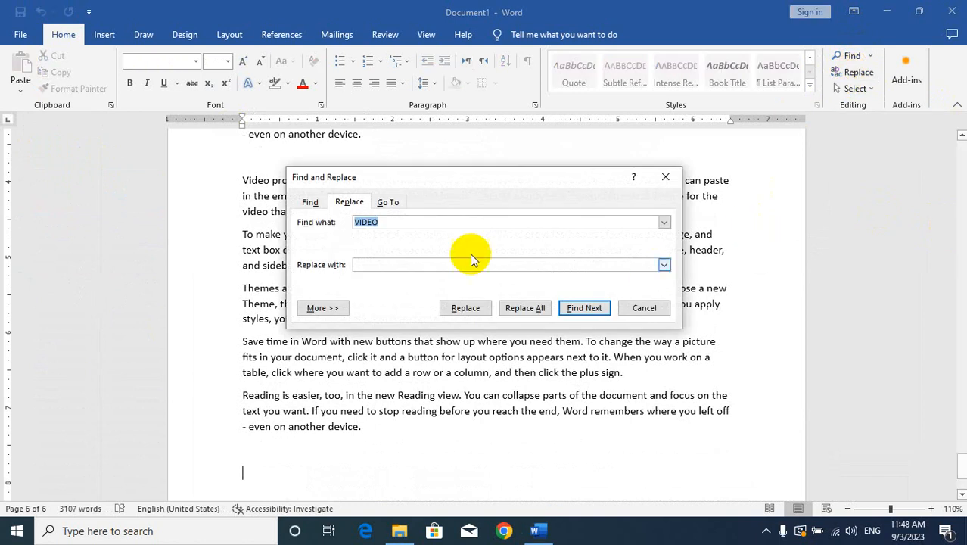
click(309, 202)
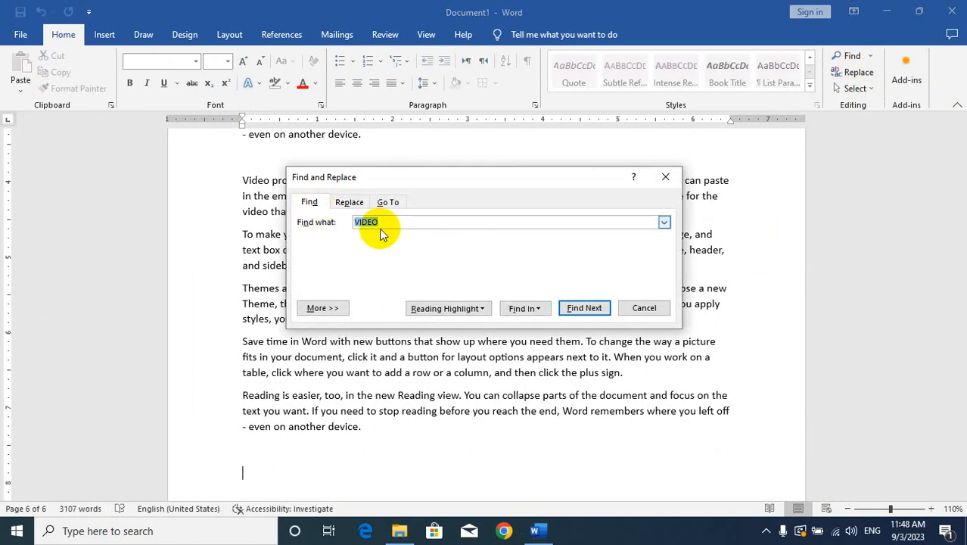
click(431, 306)
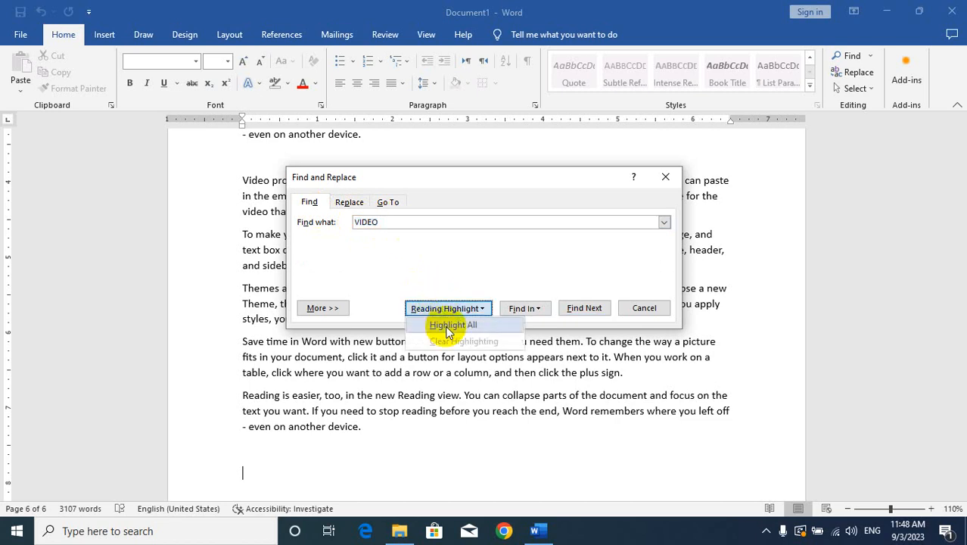
click(446, 324)
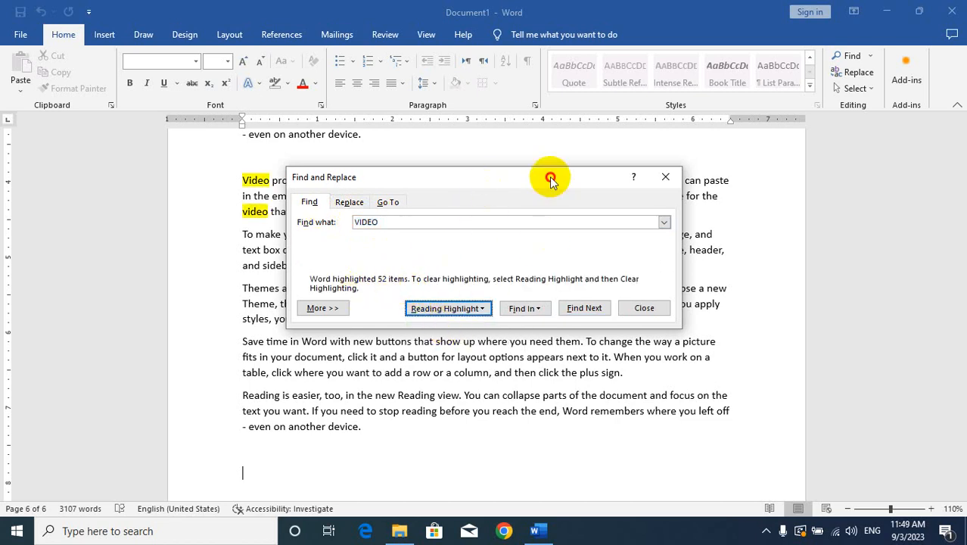
drag(550, 180, 613, 216)
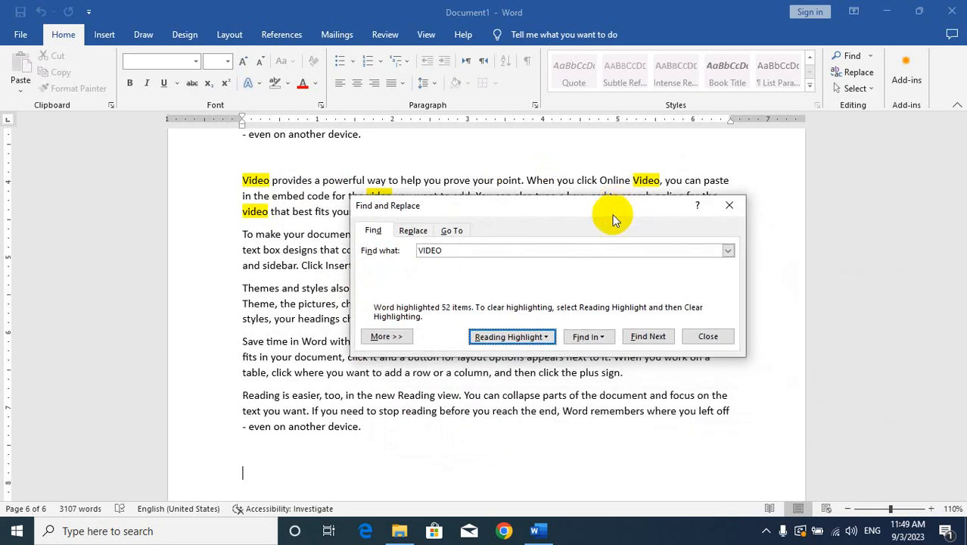
Step: Replace every occurrence of VIDEO in the document with KHAN
click(413, 231)
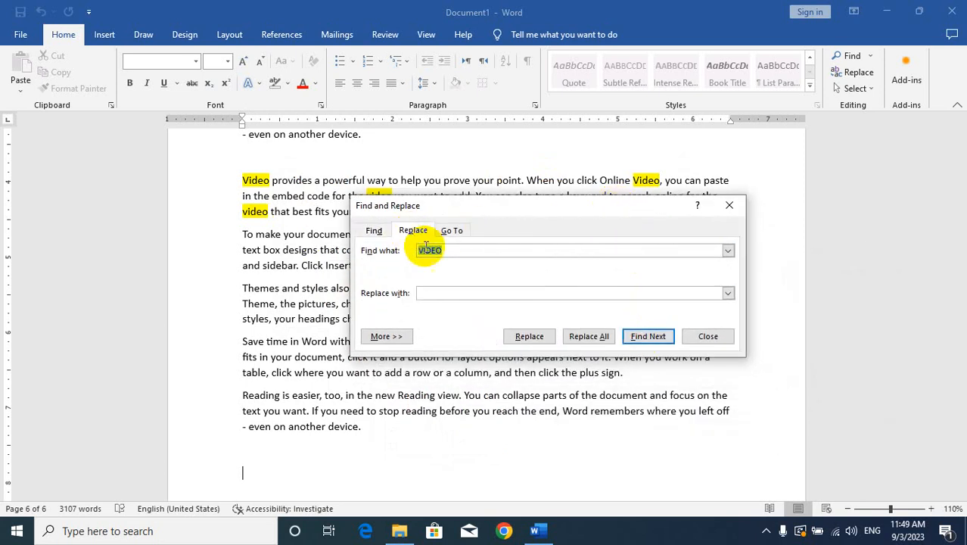
click(438, 290)
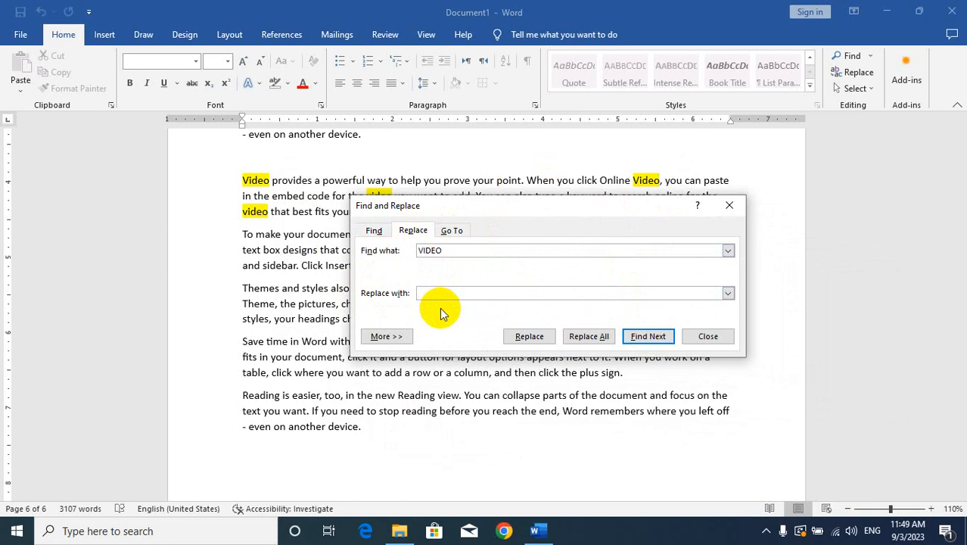
text(KHAN)
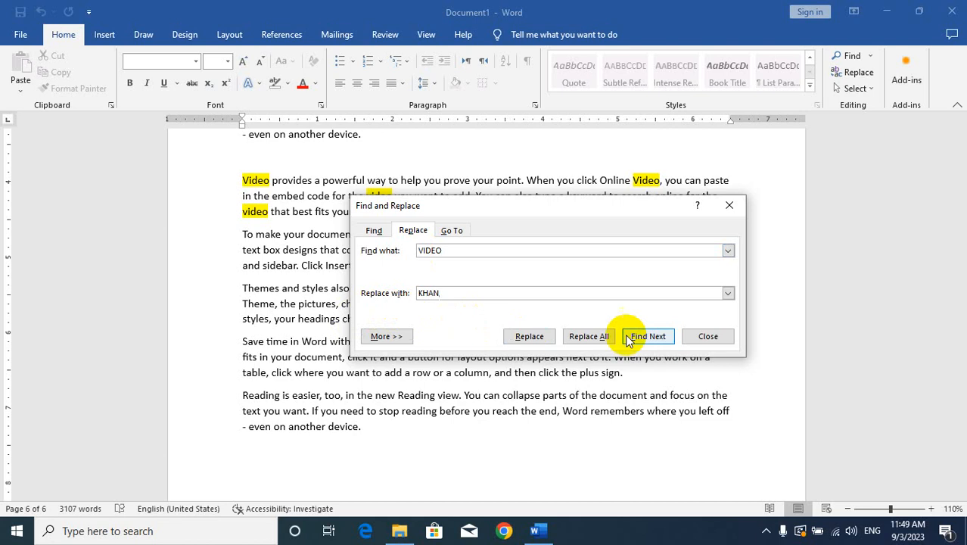
click(581, 339)
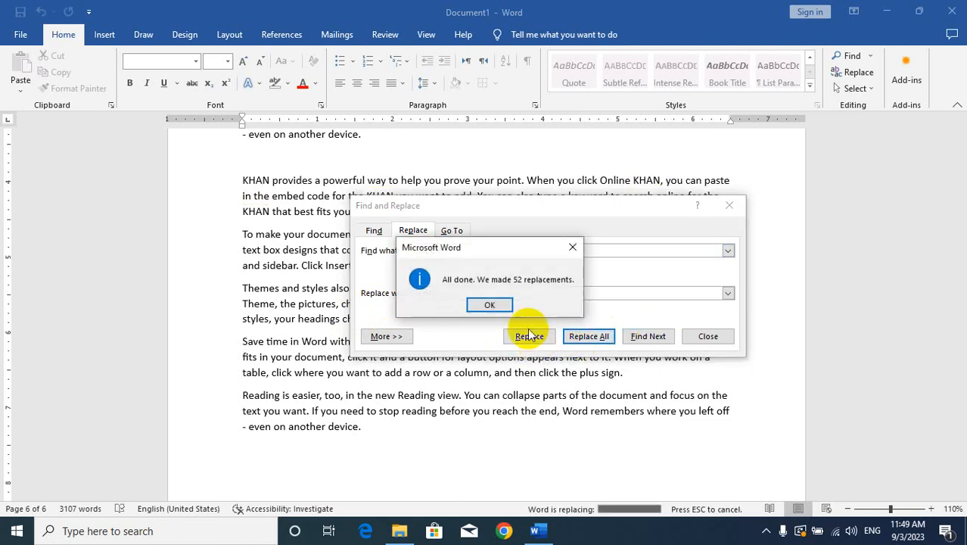
click(488, 304)
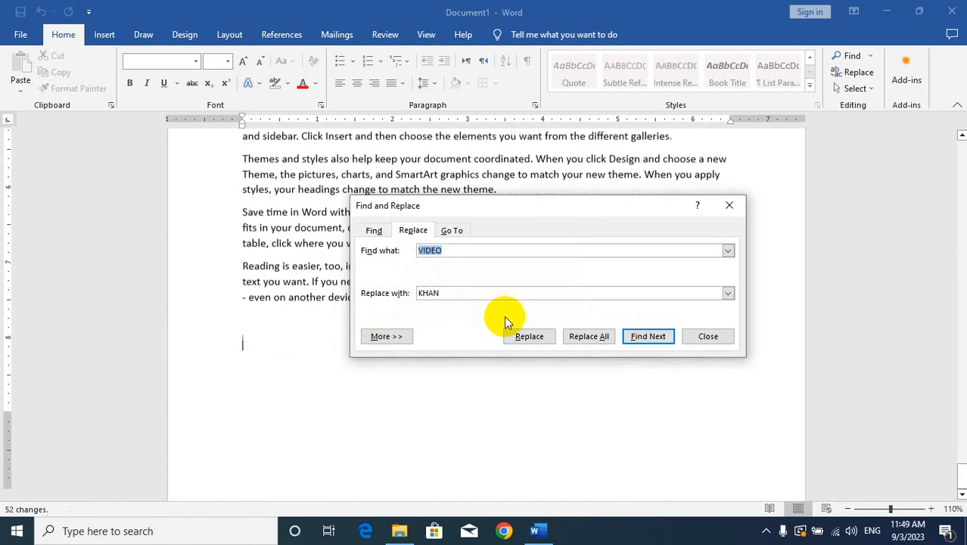
Step: Check the document for remaining occurrences of VIDEO by highlighting all matches
click(374, 230)
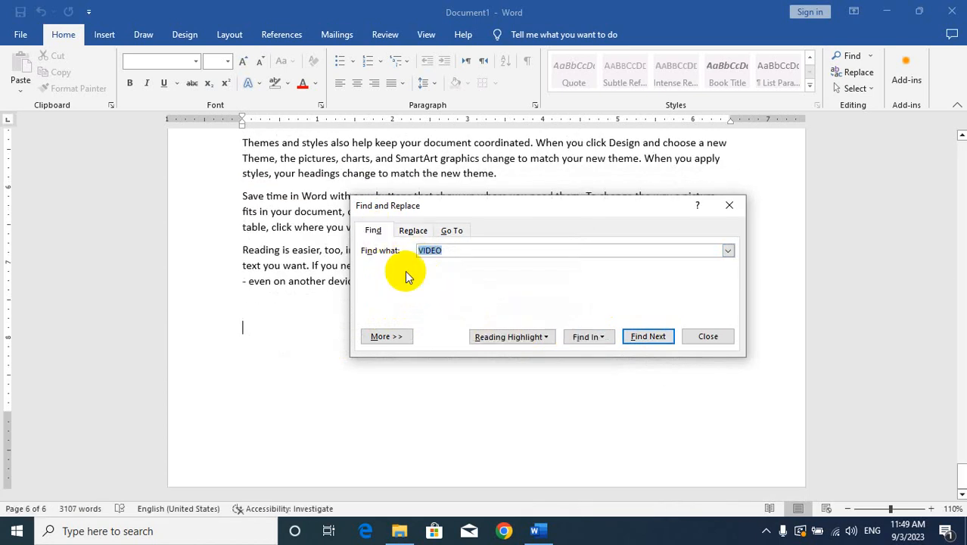
click(550, 342)
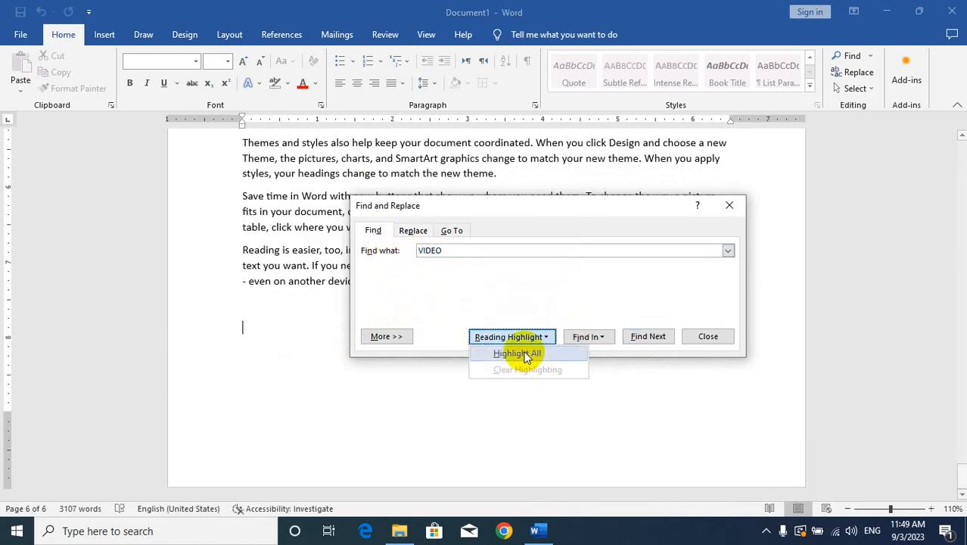
click(526, 355)
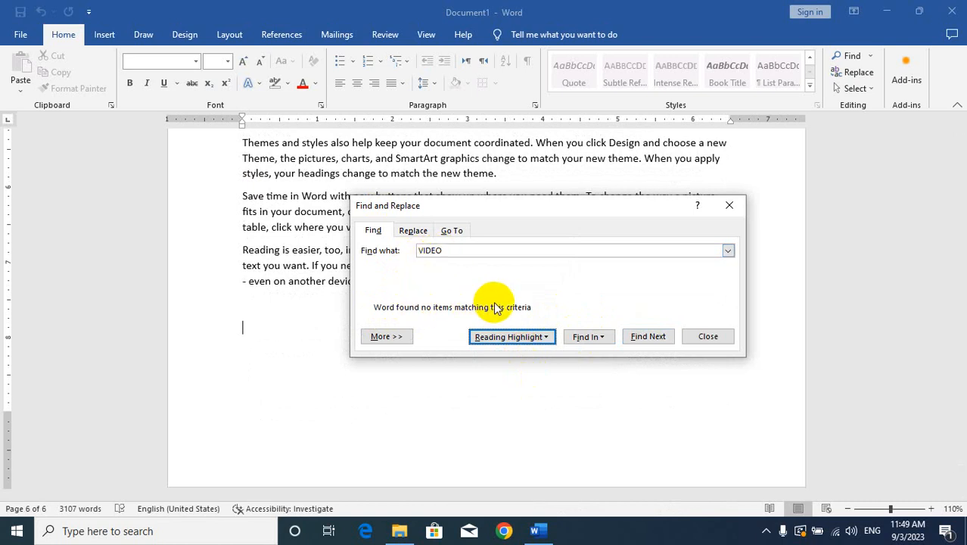
Step: Search for KHAN instead and apply the reading highlight to all its occurrences
double_click(438, 251)
text(KHAN)
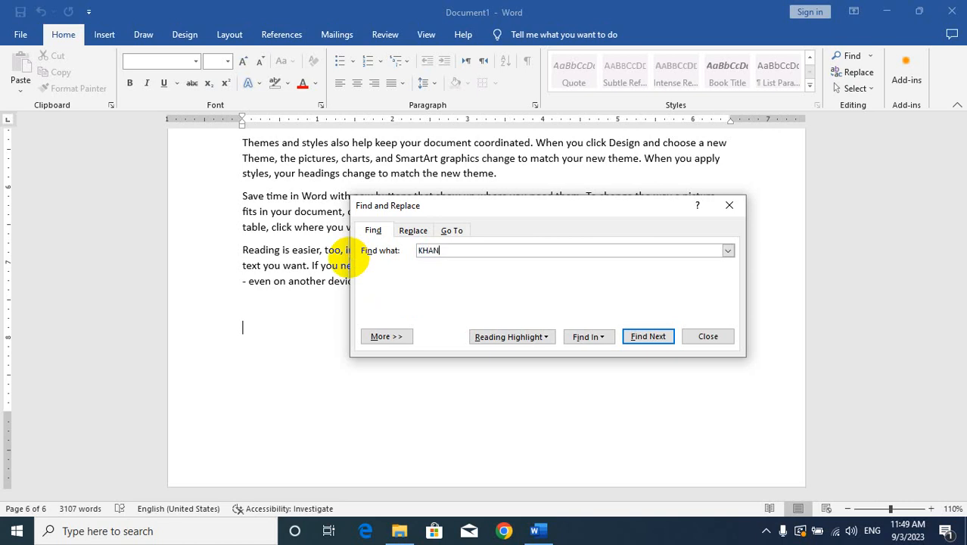
click(503, 337)
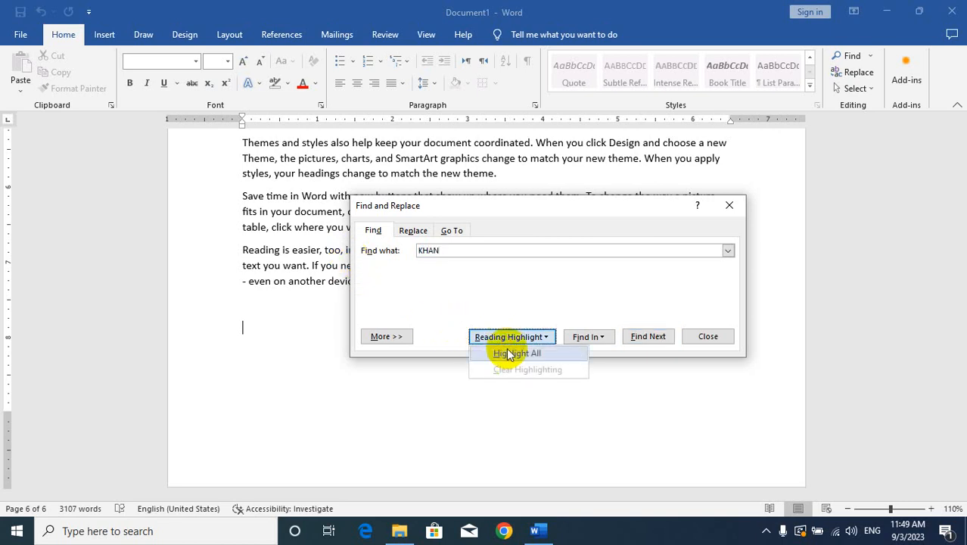
click(512, 358)
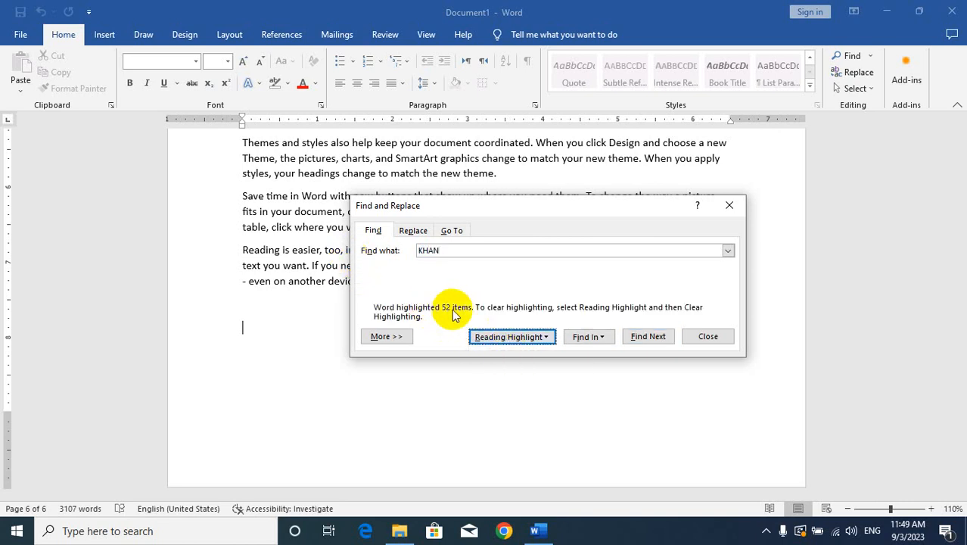
Step: Step through the successive KHAN matches across the first pages and close Find and Replace
click(647, 337)
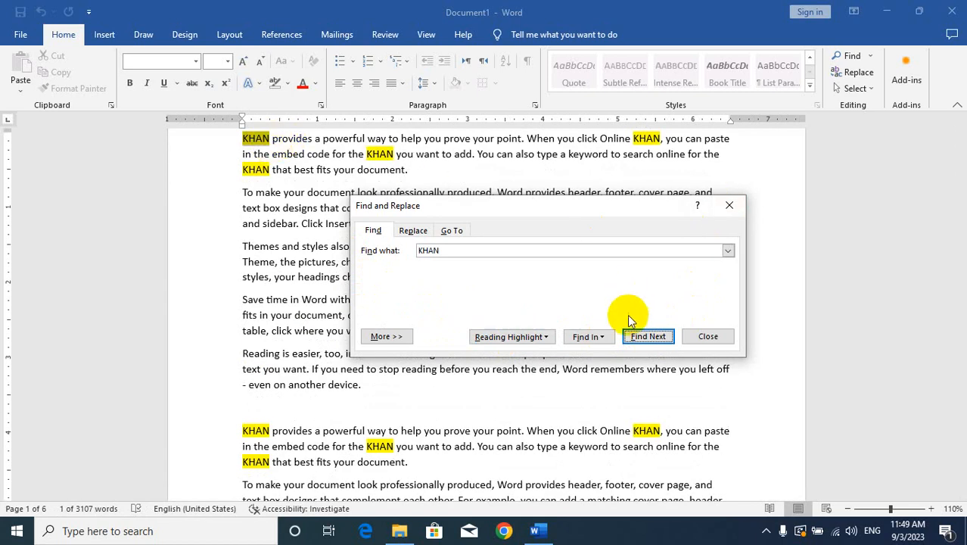
click(639, 336)
click(639, 336)
click(638, 337)
click(637, 338)
click(638, 338)
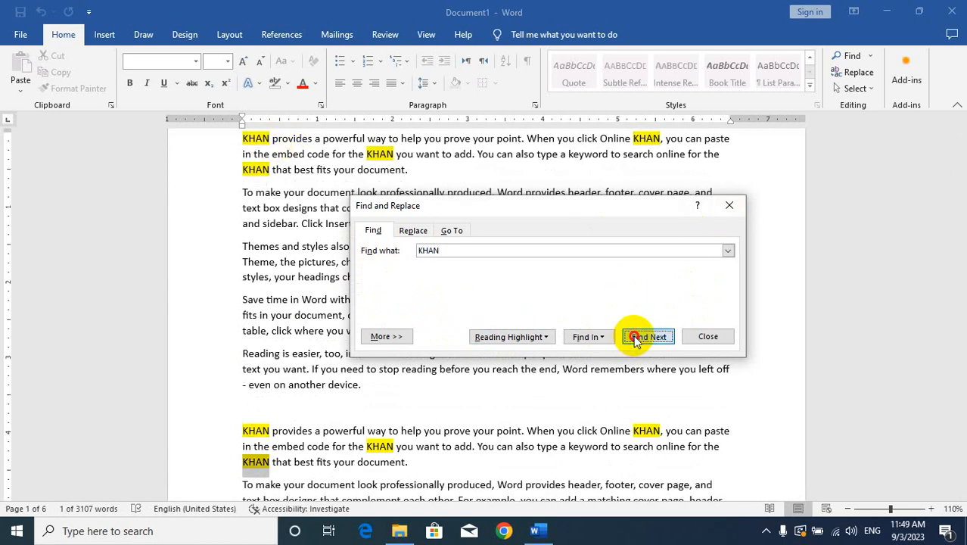
click(637, 339)
click(637, 338)
click(637, 338)
click(637, 338)
click(637, 338)
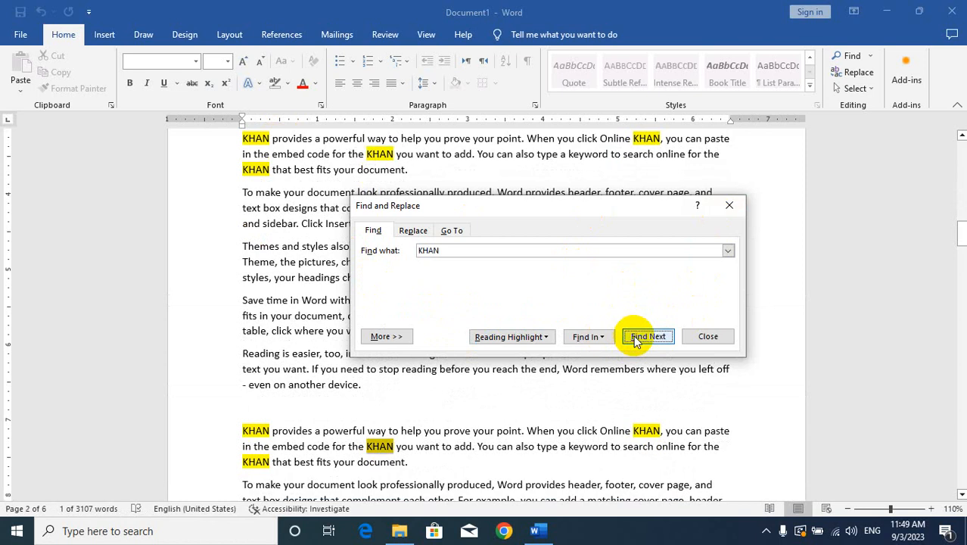
click(728, 205)
Step: Copy the document's entire text and paste it repeatedly to make the document much longer
scroll(507, 341, down, 2)
scroll(429, 366, up, 5)
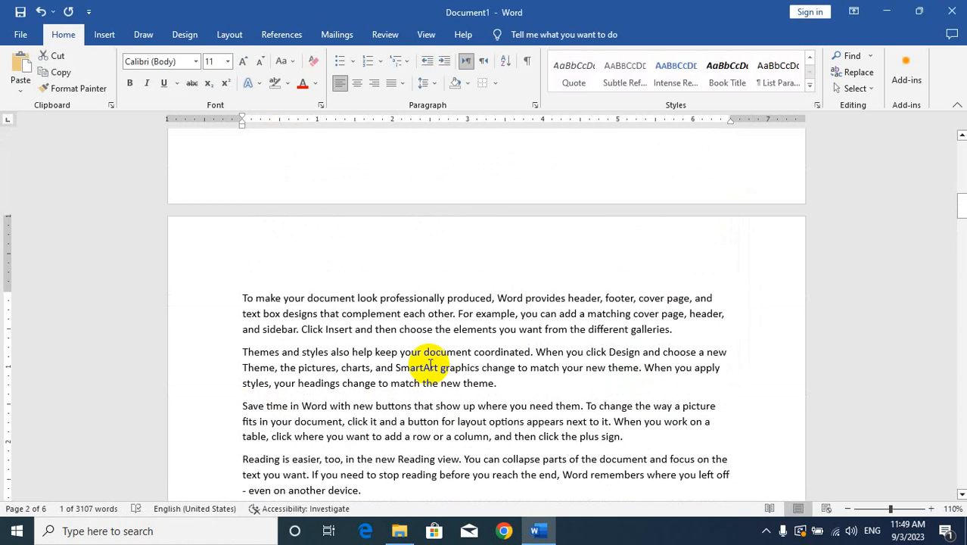
key(ctrl+a)
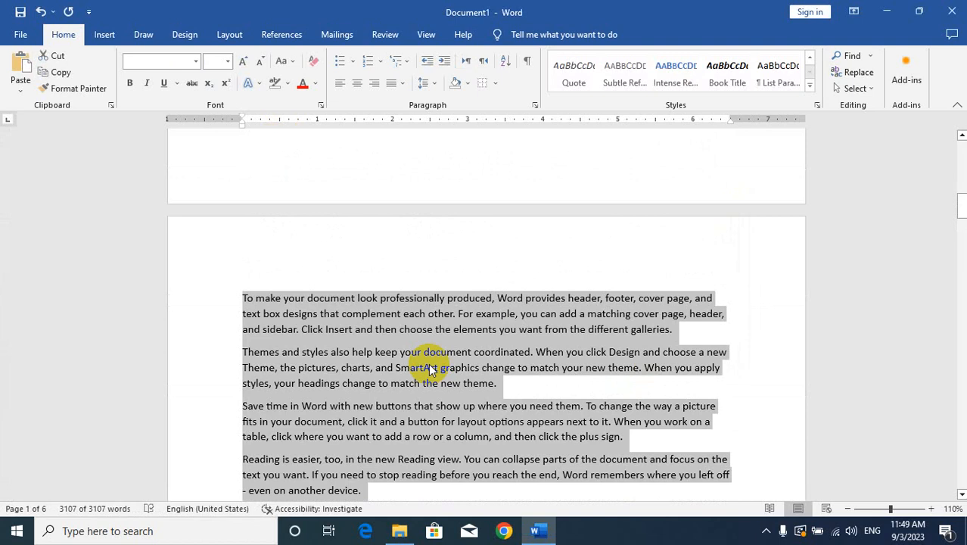
key(ctrl+c)
key(ctrl+v)
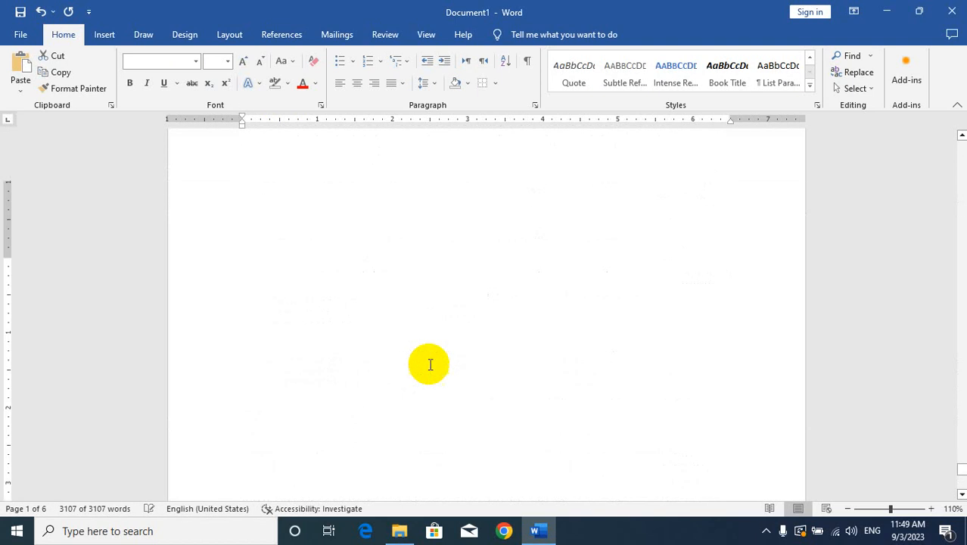
Step: Look through the extended document, from the pasted text at its end back to the first page
scroll(681, 386, up, 3)
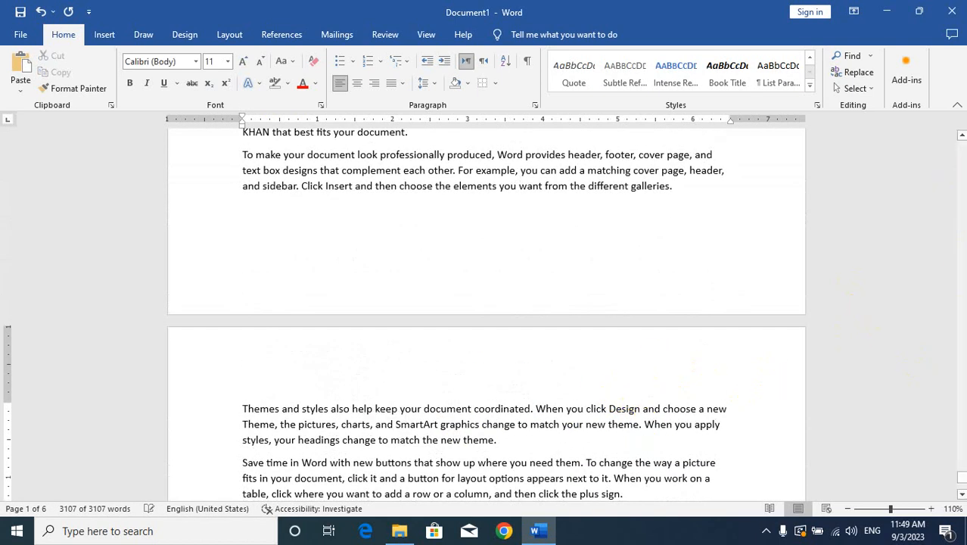
drag(956, 472, 958, 481)
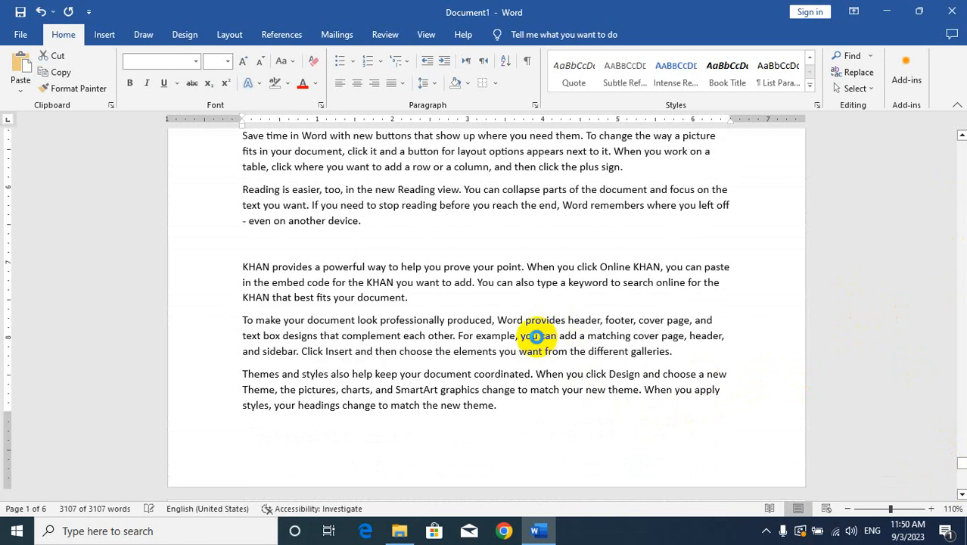
click(562, 270)
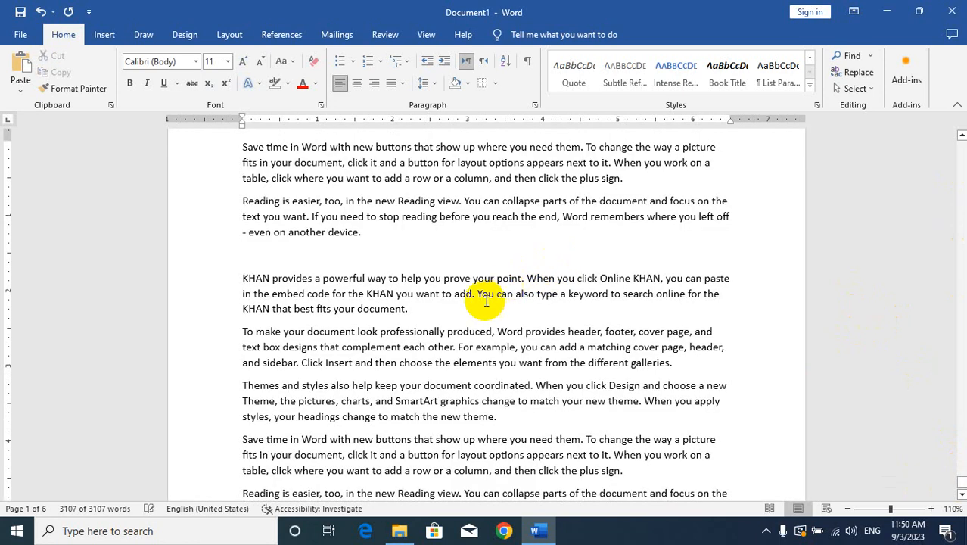
scroll(488, 302, up, 3)
scroll(503, 330, down, 3)
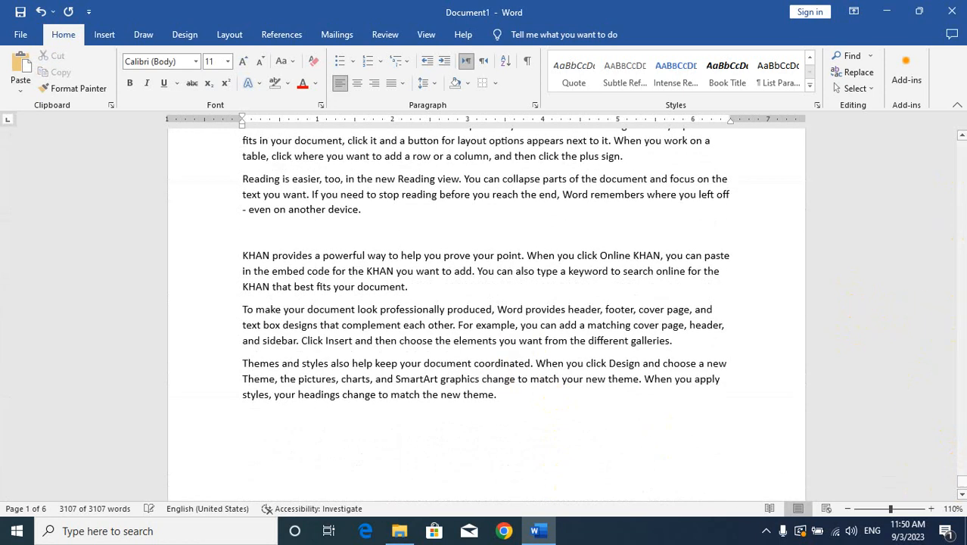
click(961, 488)
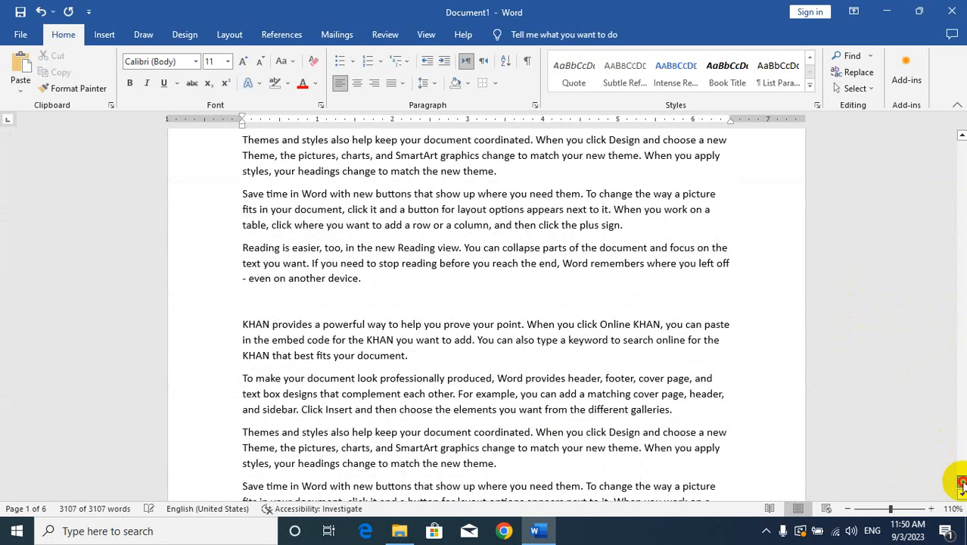
drag(961, 488, 961, 147)
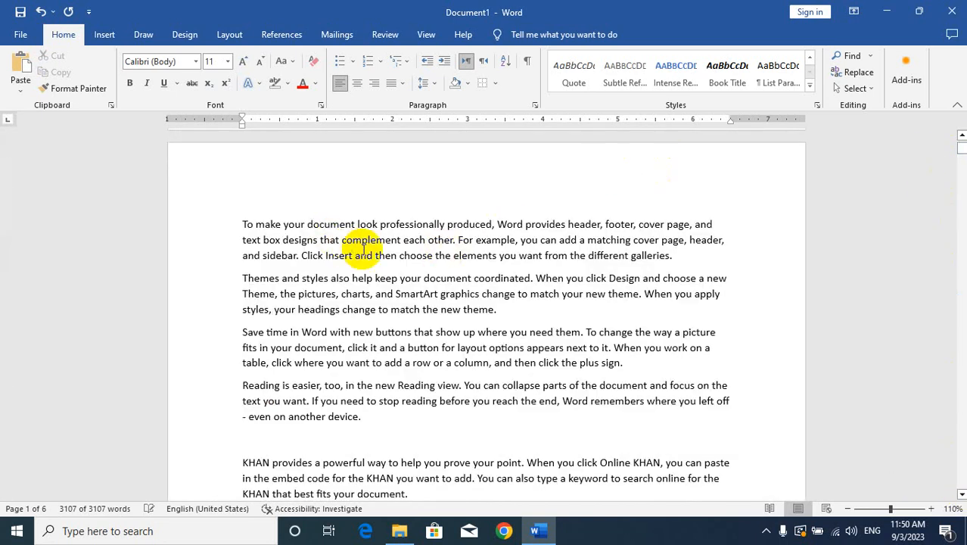
scroll(369, 258, down, 6)
scroll(369, 257, down, 3)
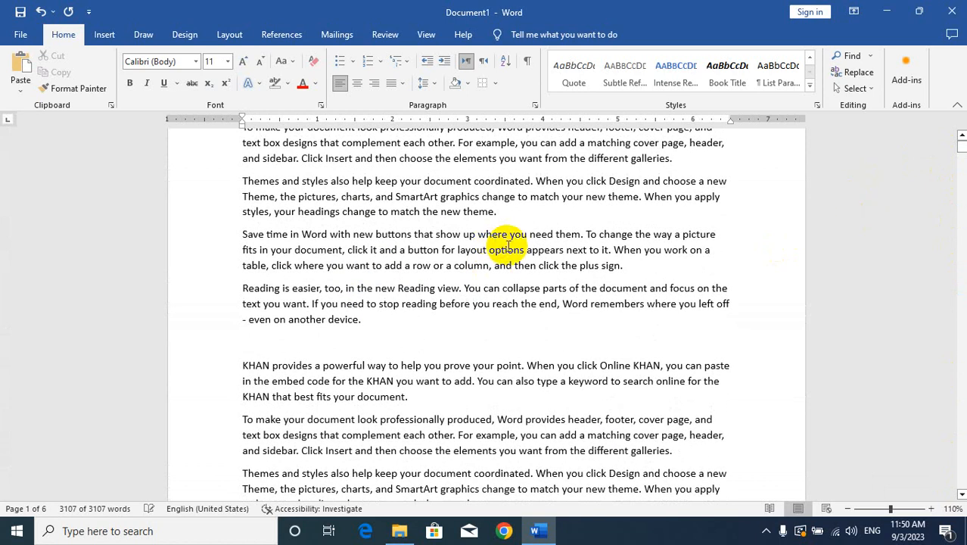
Step: Open Go To and examine the entry options for Section, Line, Bookmark, Comment and Footnote
key(ctrl+g)
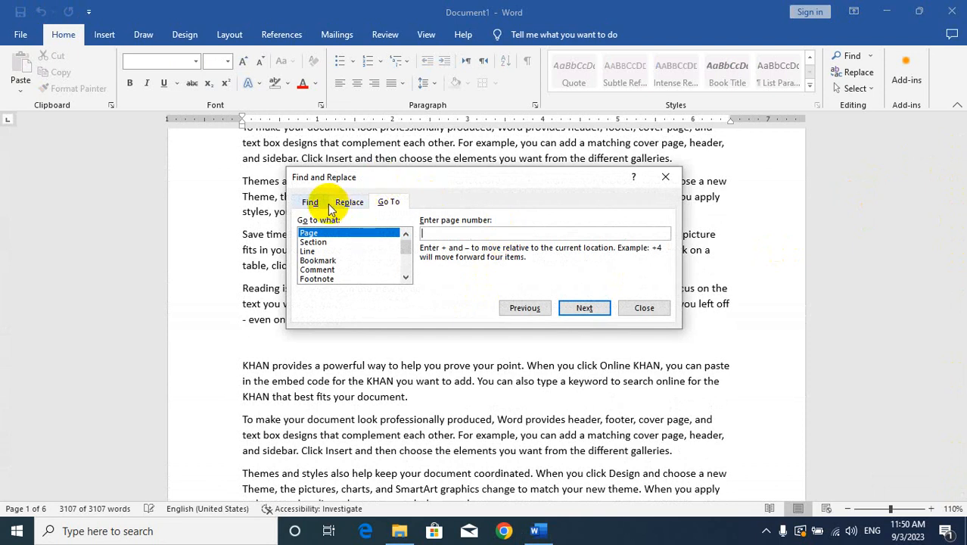
click(347, 202)
click(389, 203)
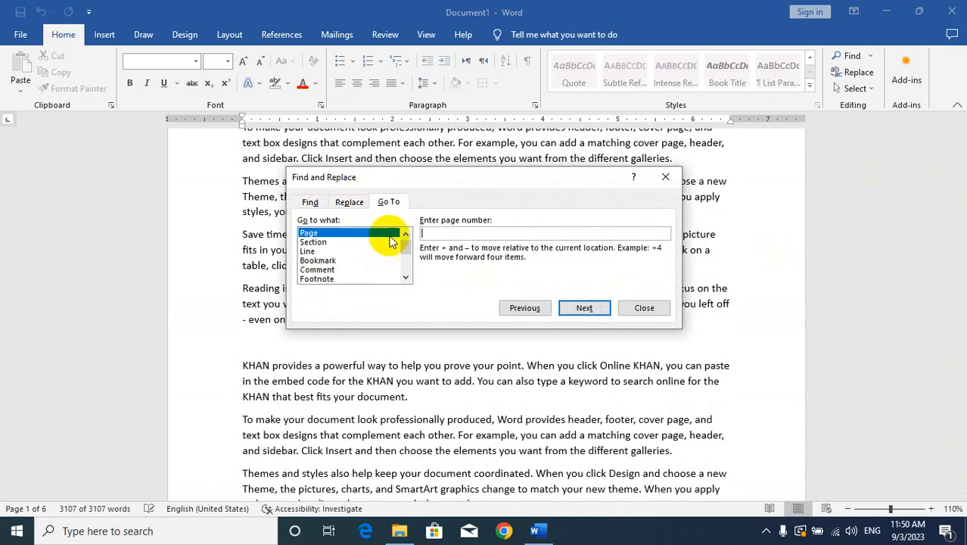
click(314, 242)
click(314, 254)
click(317, 260)
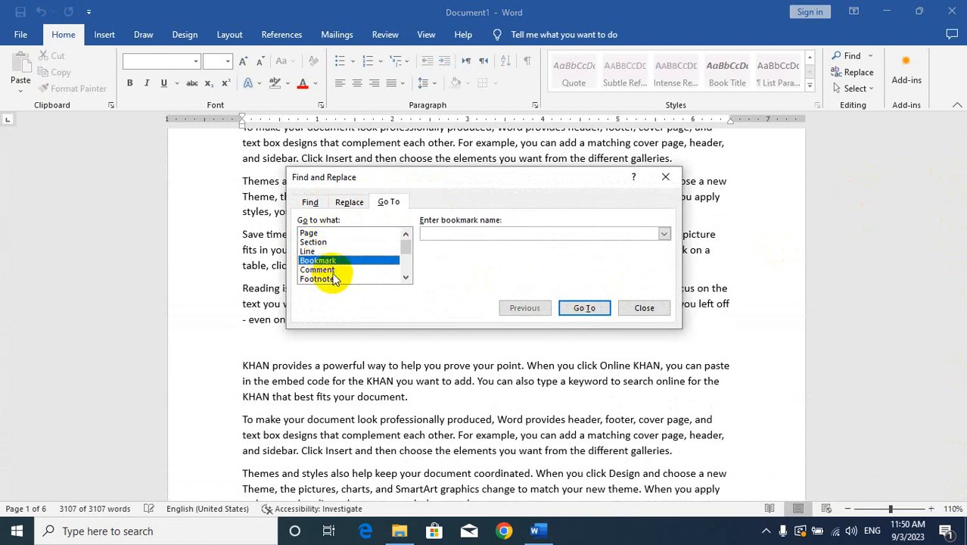
click(316, 269)
click(314, 278)
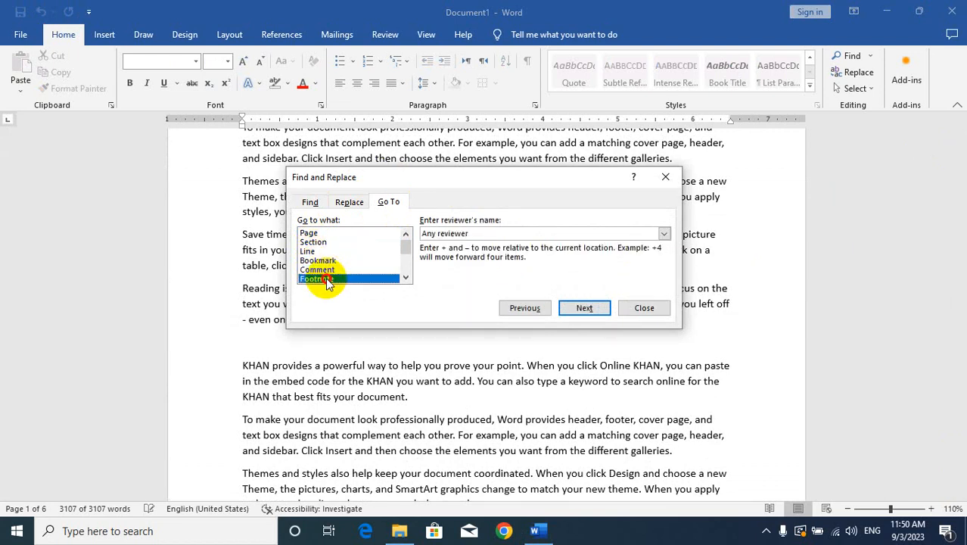
Step: Go to page 99 of the document and close the dialog
click(318, 233)
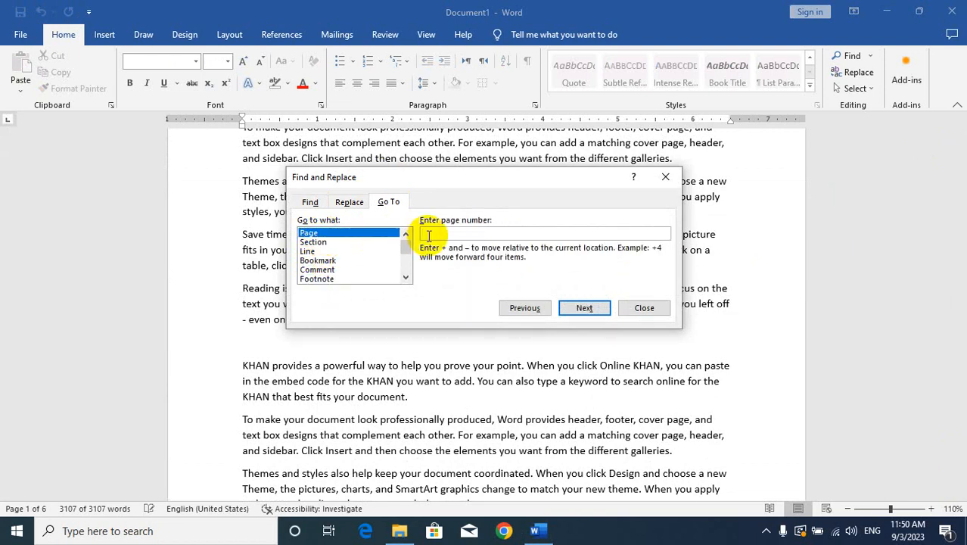
click(429, 235)
text(99)
key(Return)
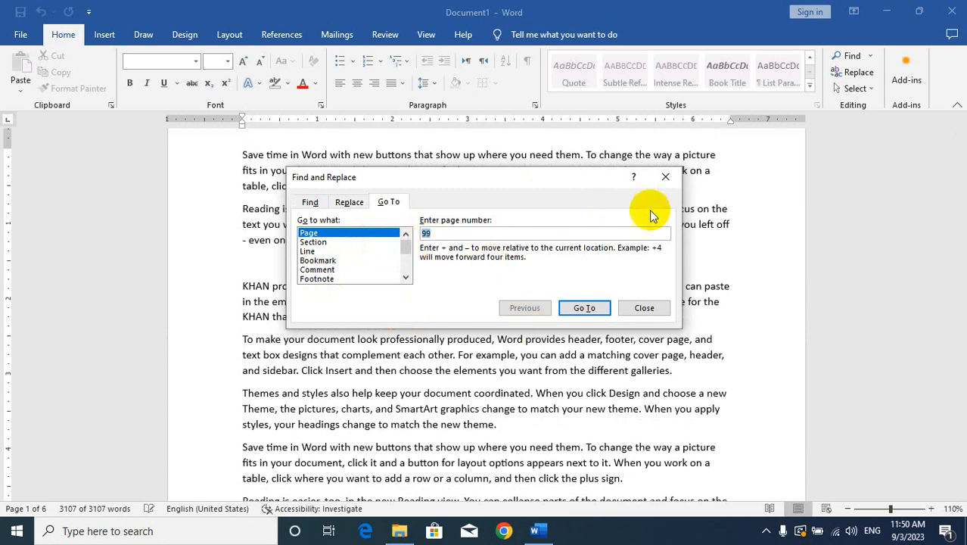
click(663, 180)
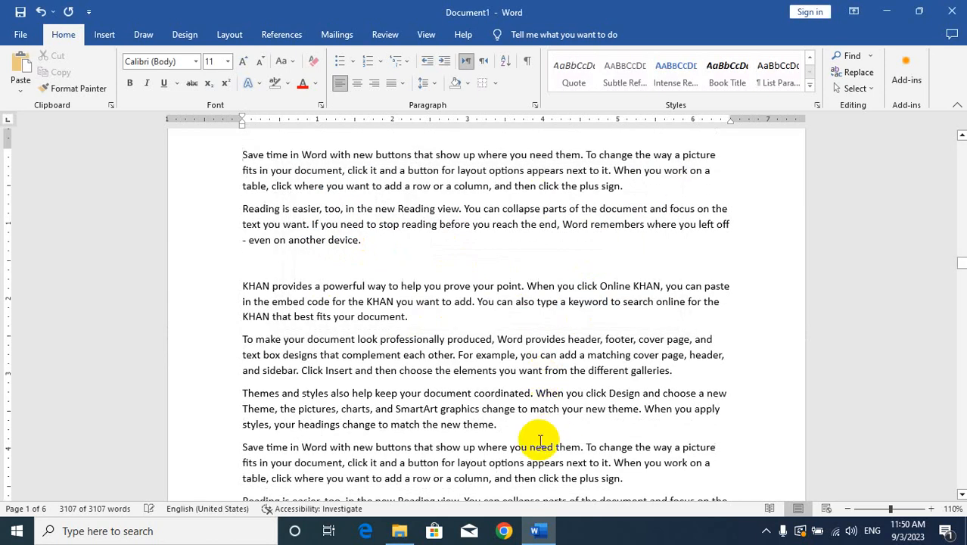
Step: Format the text from the page's second line through the "Themes and styles" paragraph with red font and yellow highlighting
drag(454, 421, 242, 159)
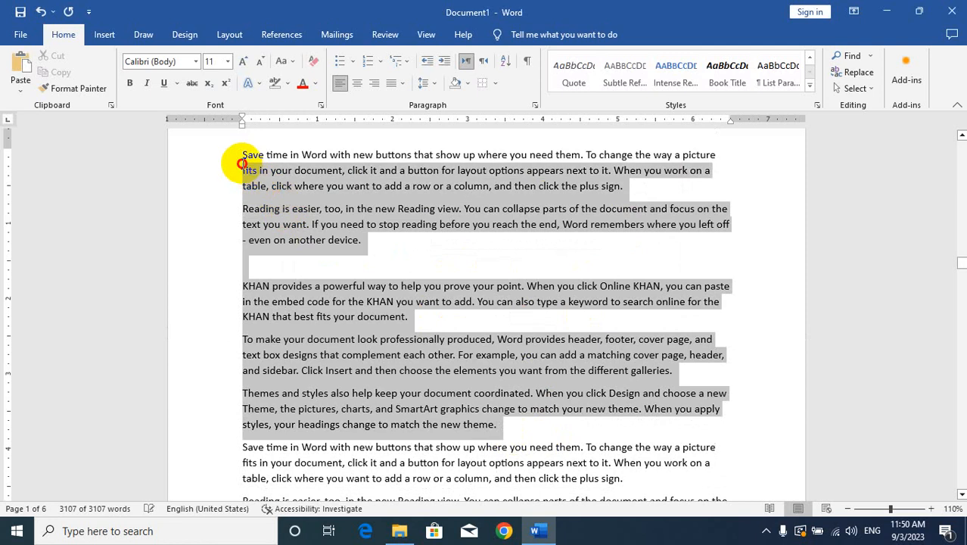
click(324, 141)
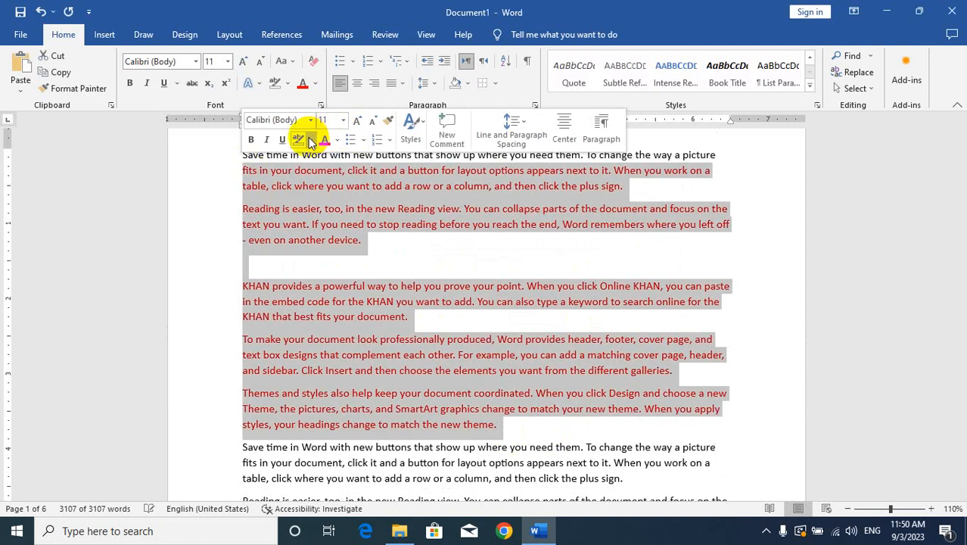
click(310, 140)
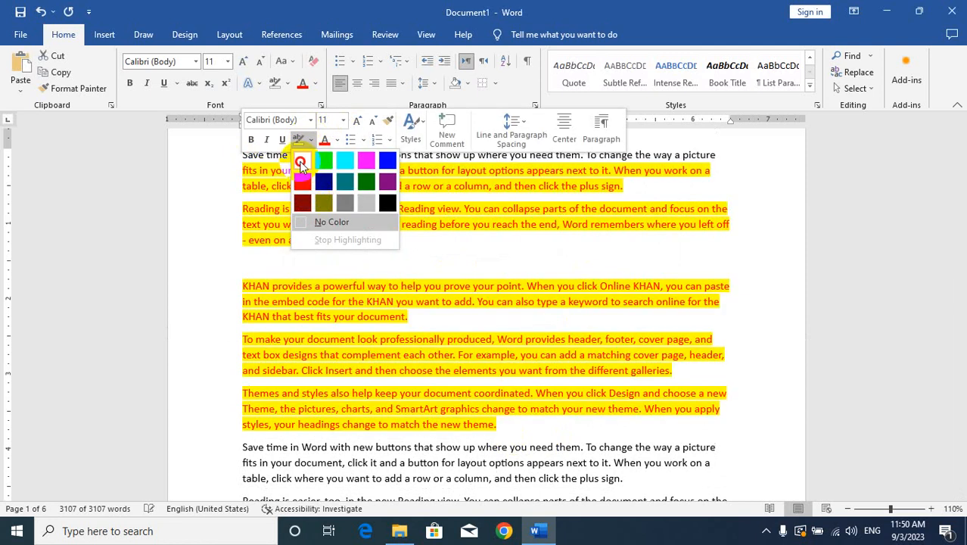
click(302, 159)
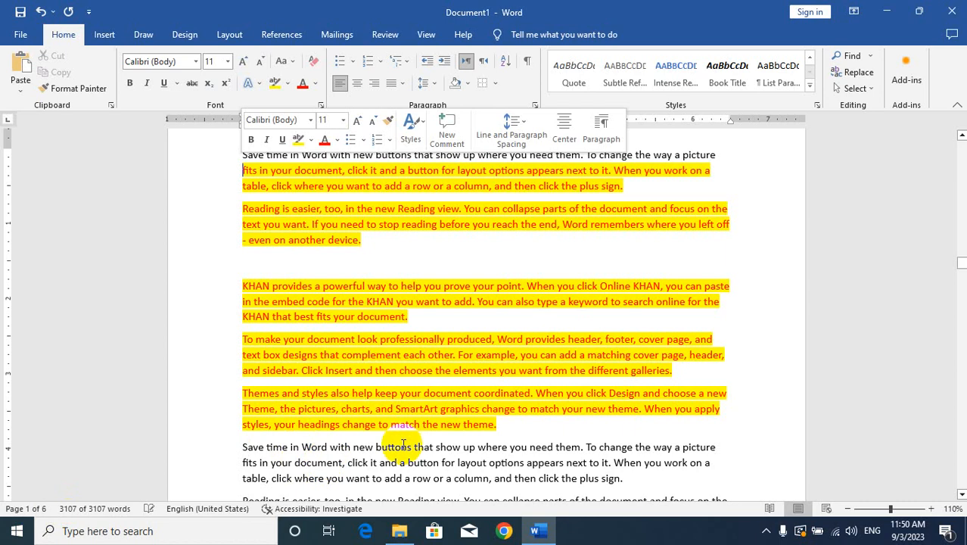
Step: Return to the first paragraph of the document, jump back to page 99 with Go To and close the dialog
scroll(333, 476, down, 3)
scroll(335, 485, down, 10)
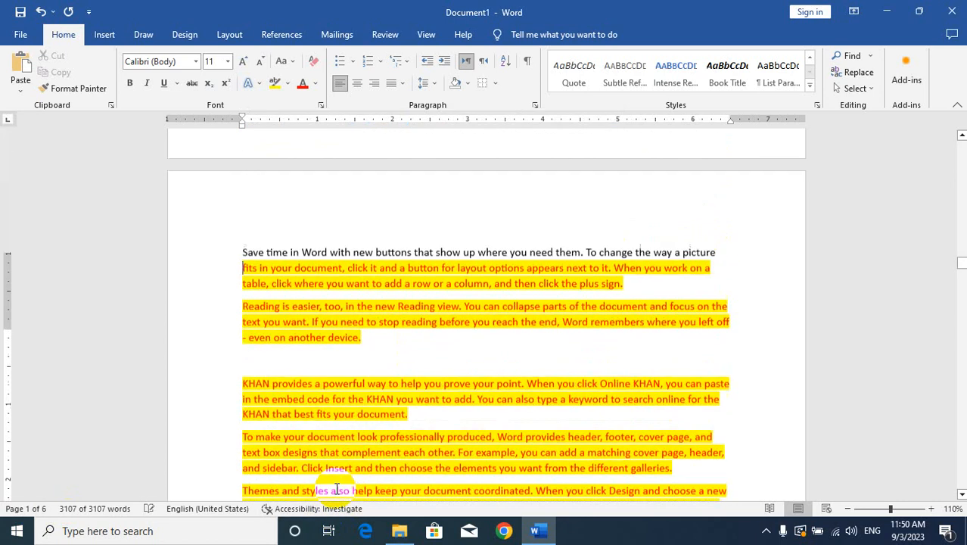
scroll(333, 493, down, 8)
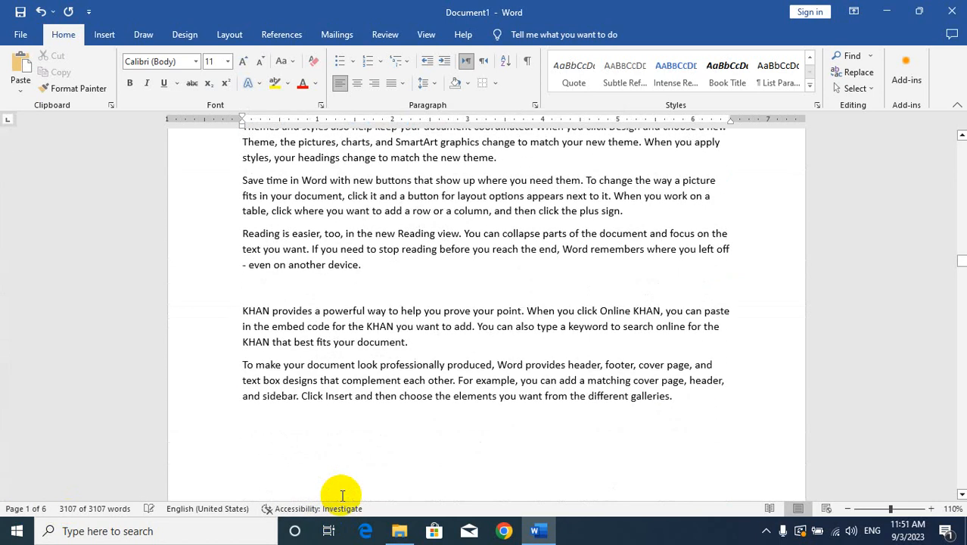
drag(961, 269, 961, 264)
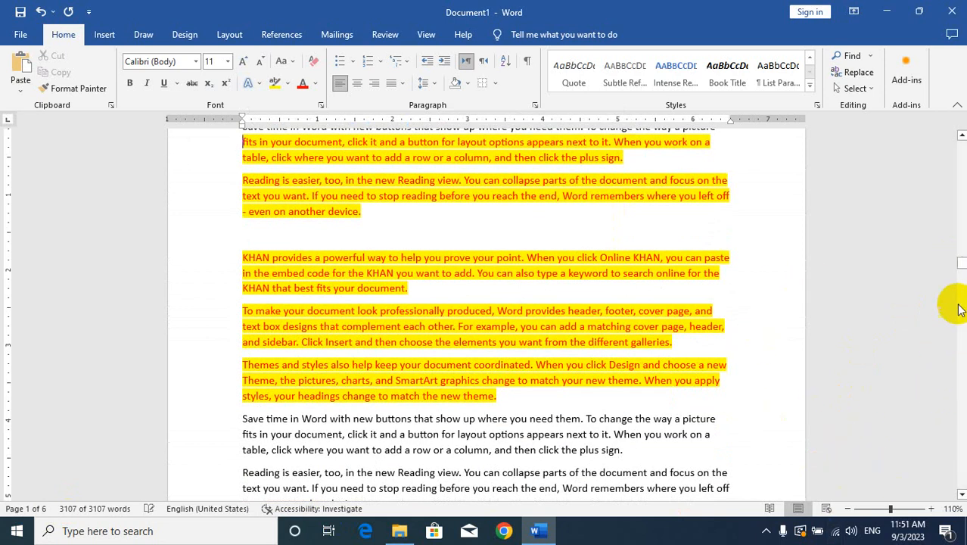
drag(961, 268, 946, 134)
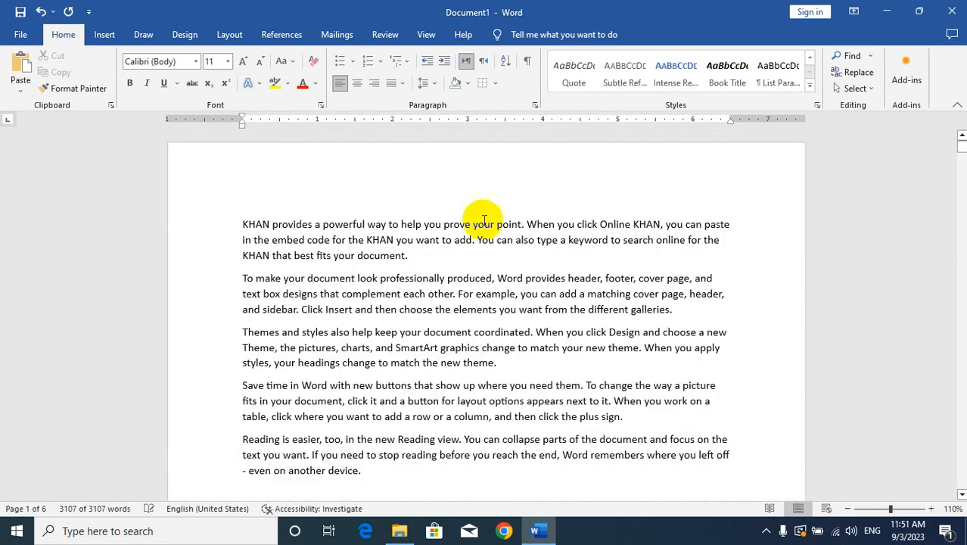
click(498, 225)
key(ctrl+g)
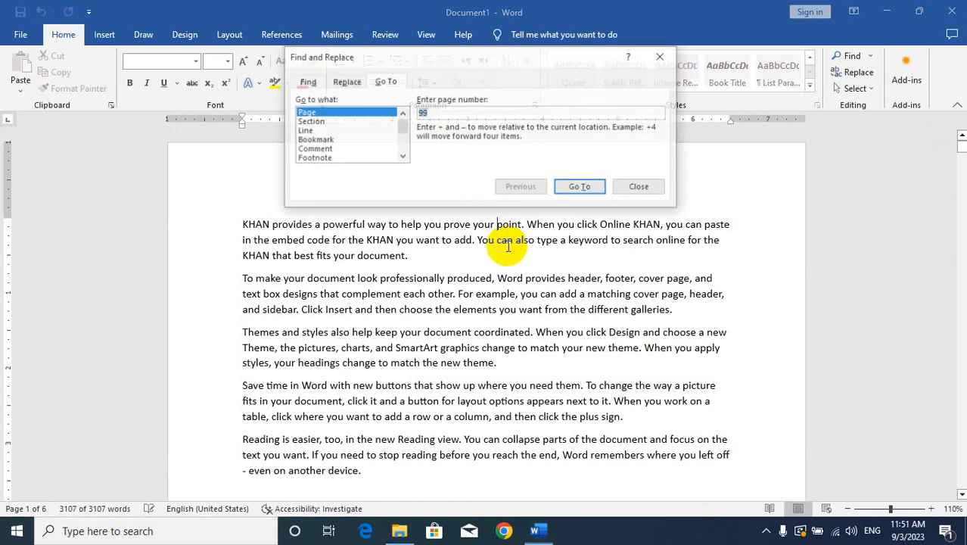
key(Return)
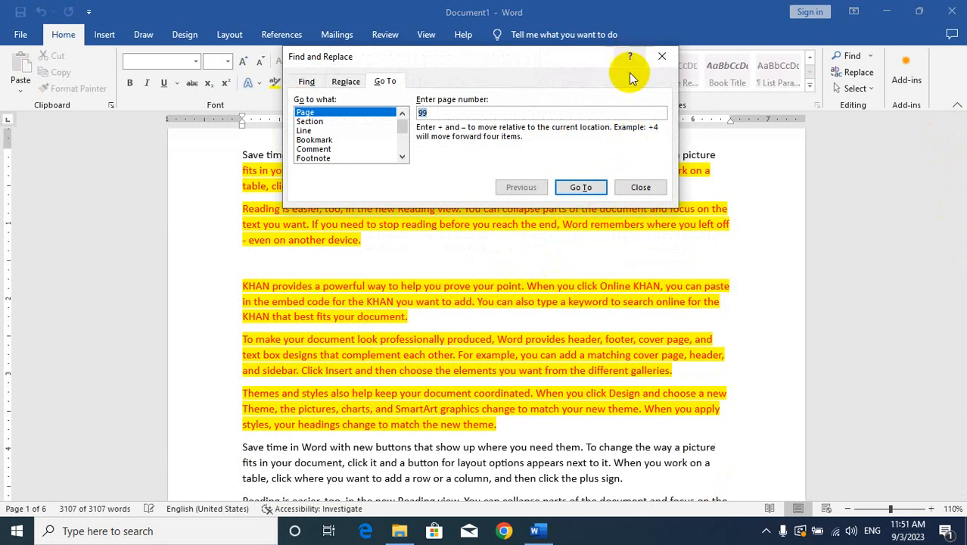
click(661, 56)
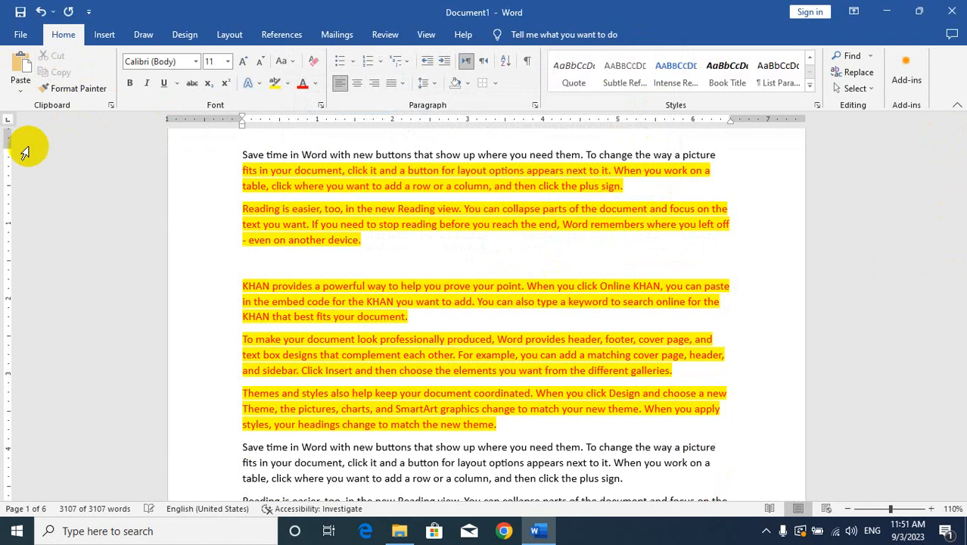
scroll(313, 396, down, 4)
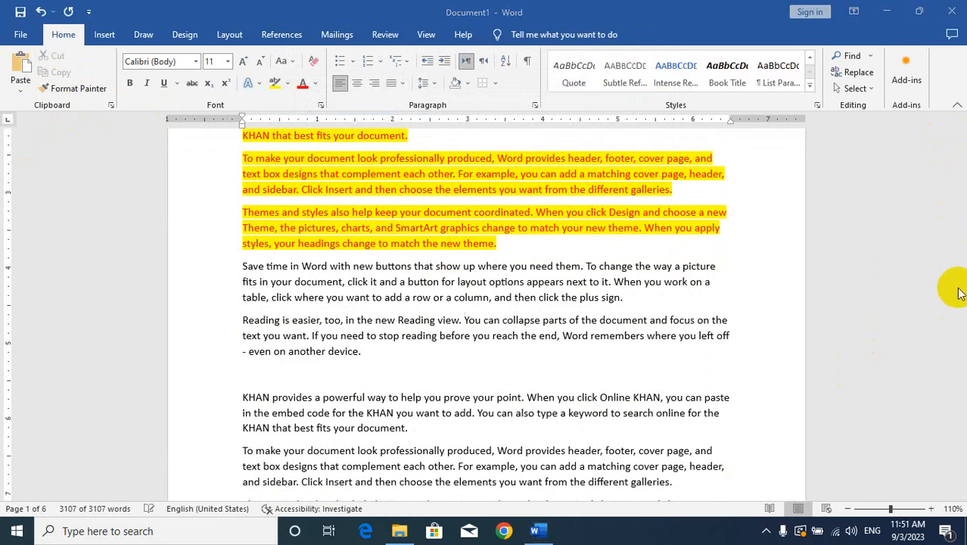
drag(954, 271, 447, 378)
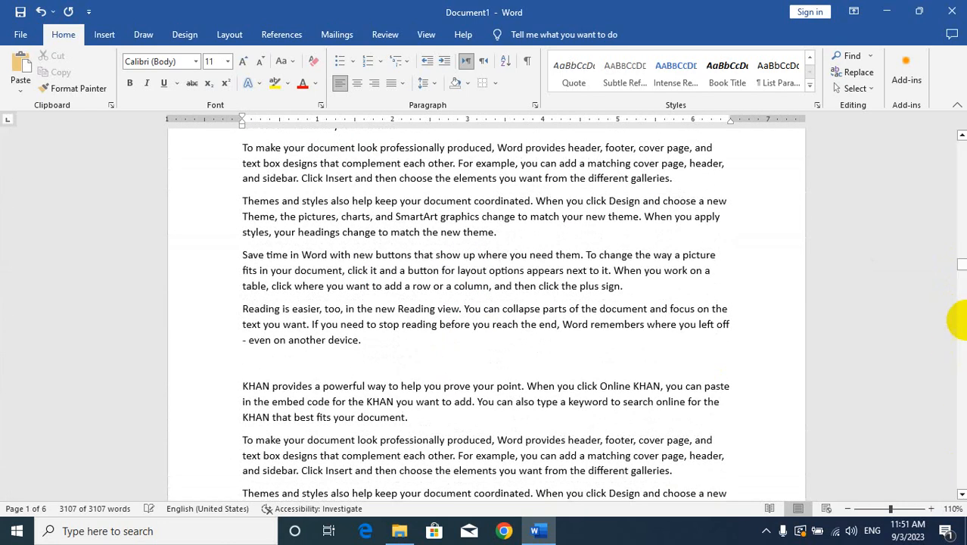
drag(959, 270, 950, 477)
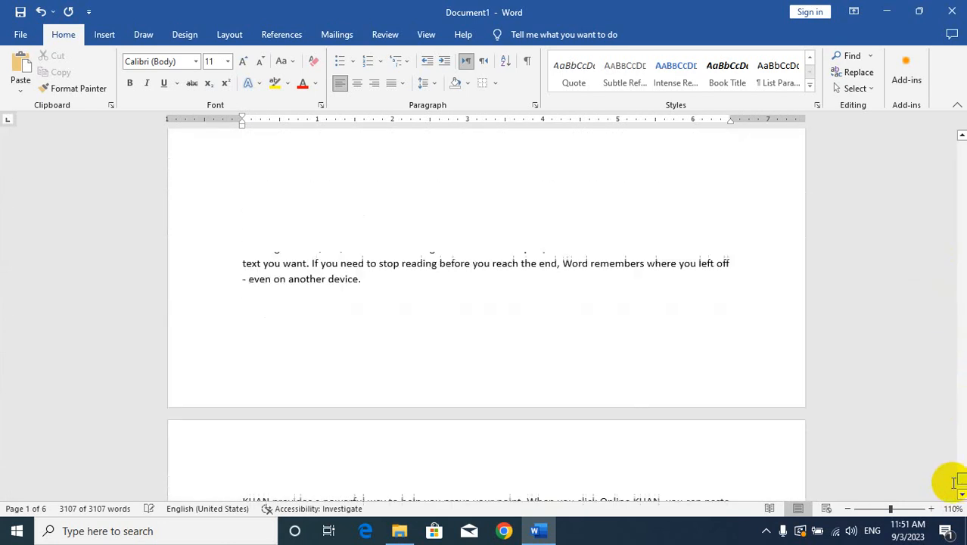
scroll(391, 255, down, 14)
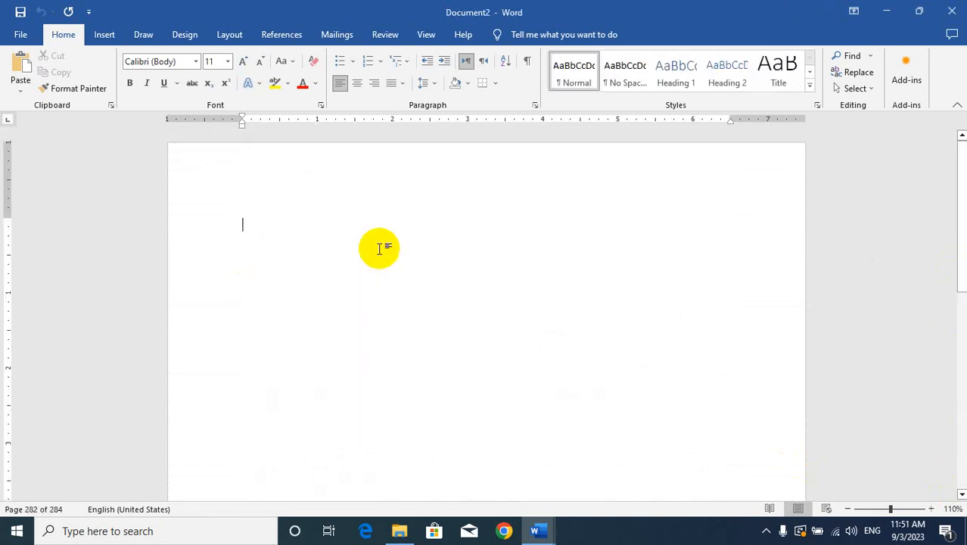
Step: Enter a surname in capitals in a new blank document, copy it and paste it repeatedly to fill seven lines
text(KHAN)
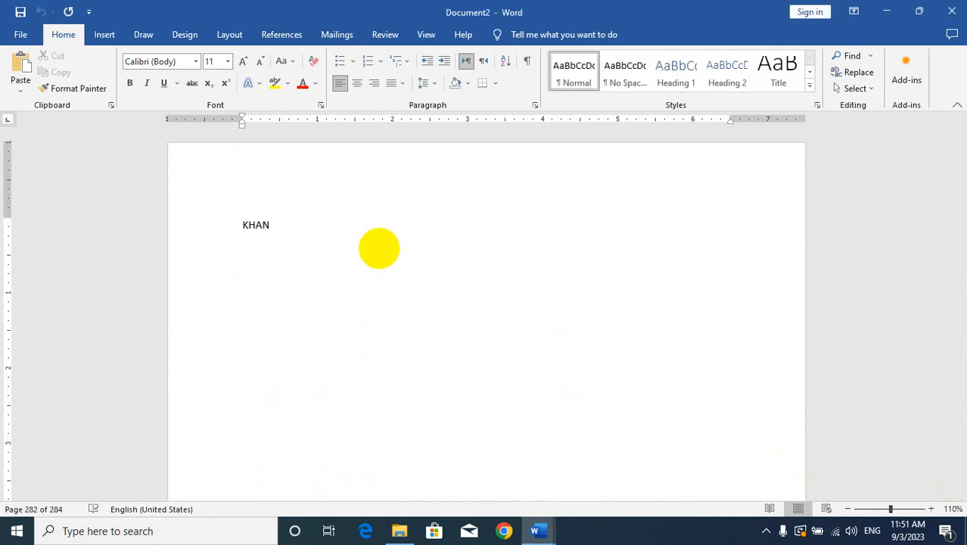
drag(288, 220, 215, 235)
key(ctrl+c)
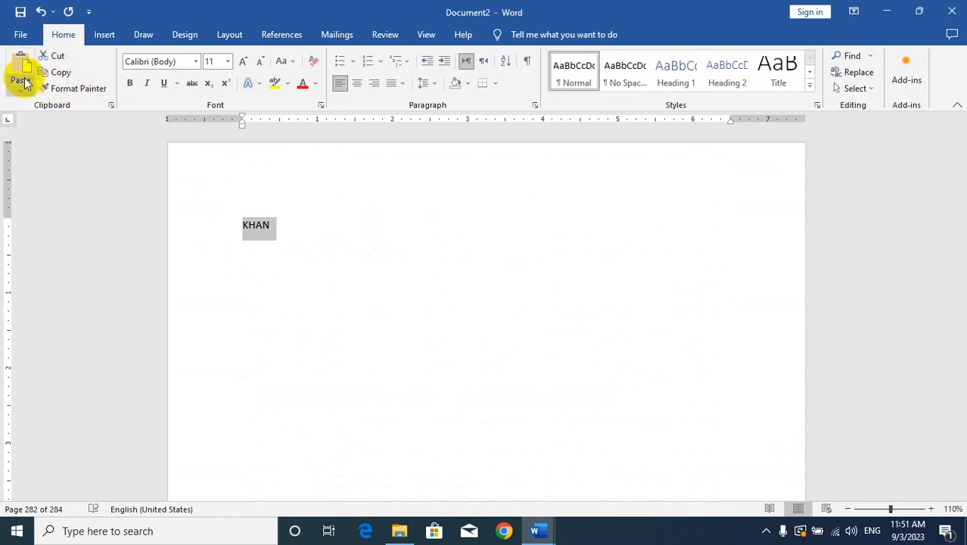
click(20, 66)
click(19, 67)
click(20, 67)
click(20, 67)
click(19, 67)
click(19, 67)
click(20, 67)
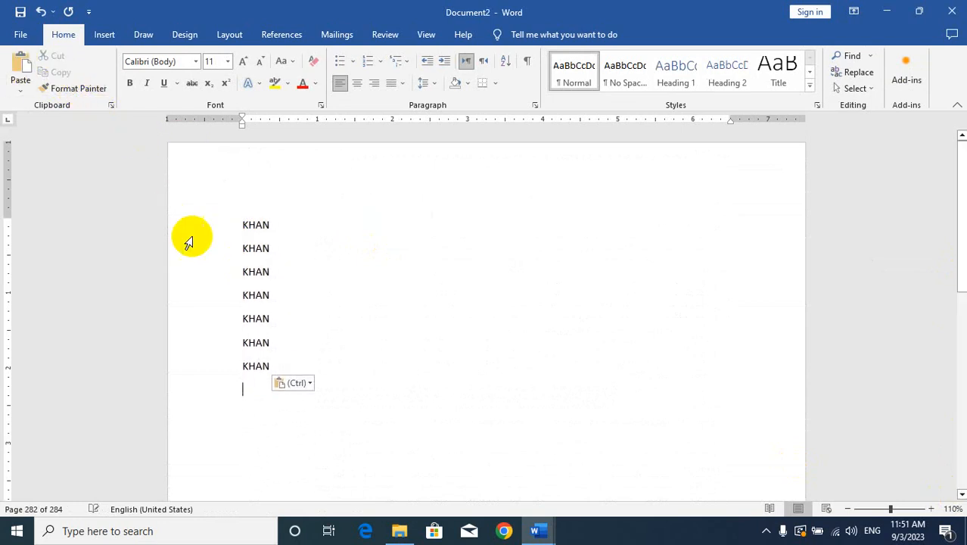
Step: Delete the repeated lines below the first one and paste the copied surname again over several lines
drag(270, 367, 222, 261)
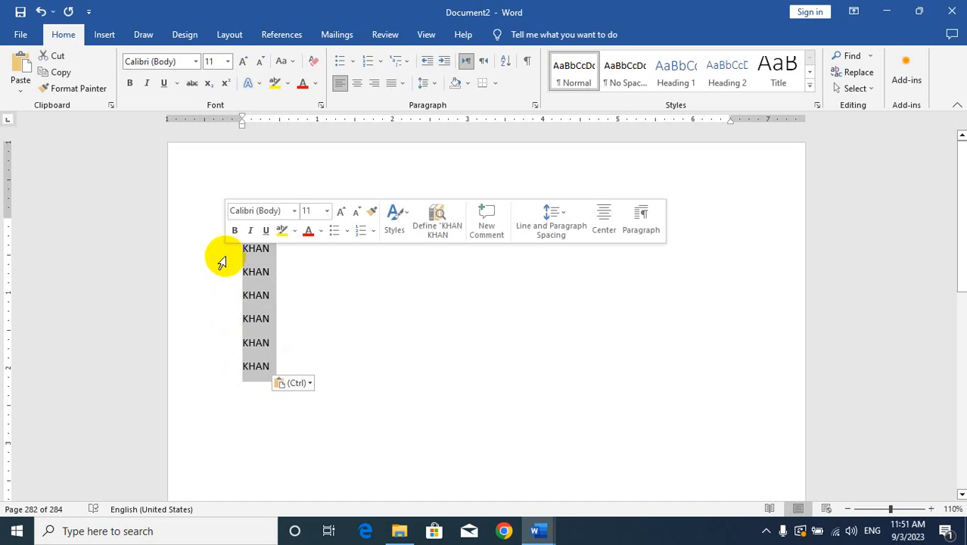
key(Delete)
click(225, 224)
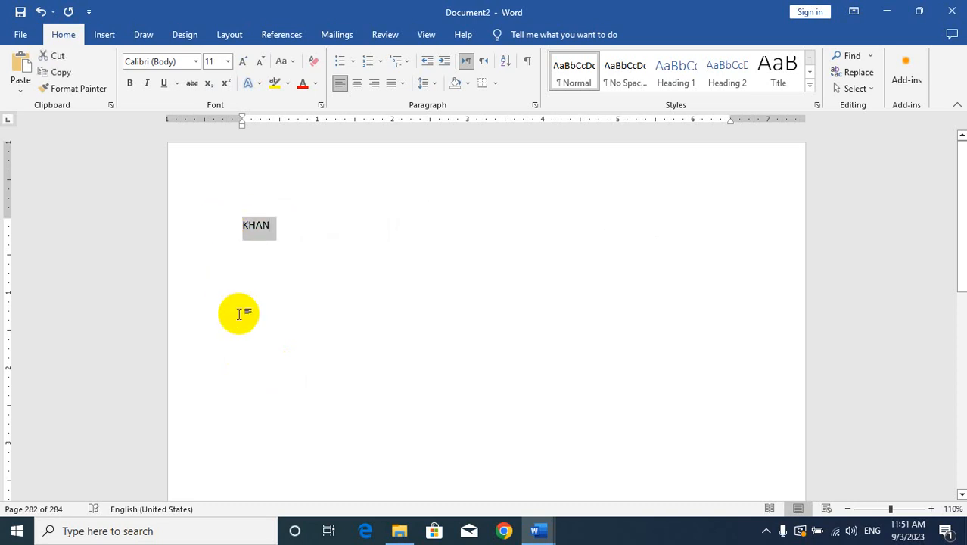
key(ctrl+v)
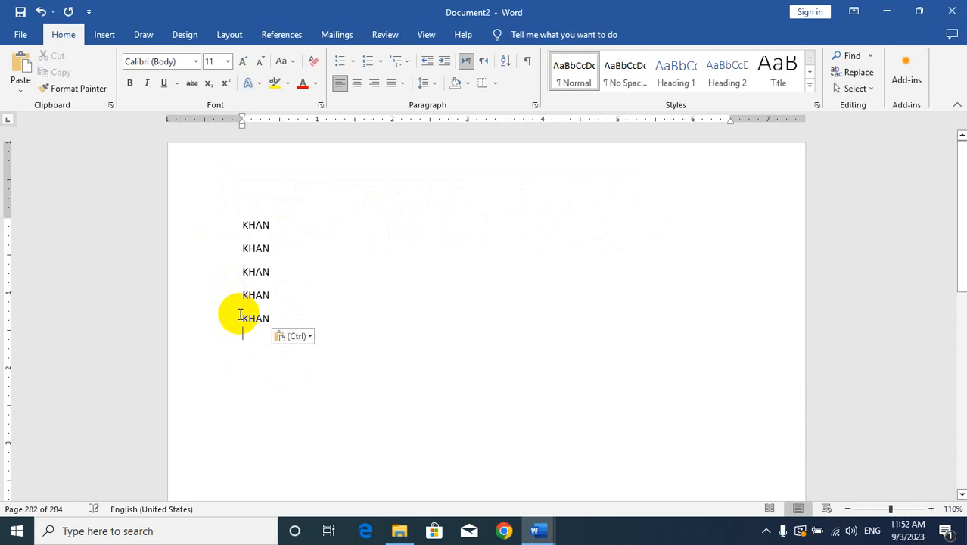
key(ctrl+v)
key(ctrl+v)
Step: Replace the repeated lines with a sample paragraph generated by =RAND(1), and paste copies of that paragraph down the page
drag(281, 363, 215, 242)
text(=)
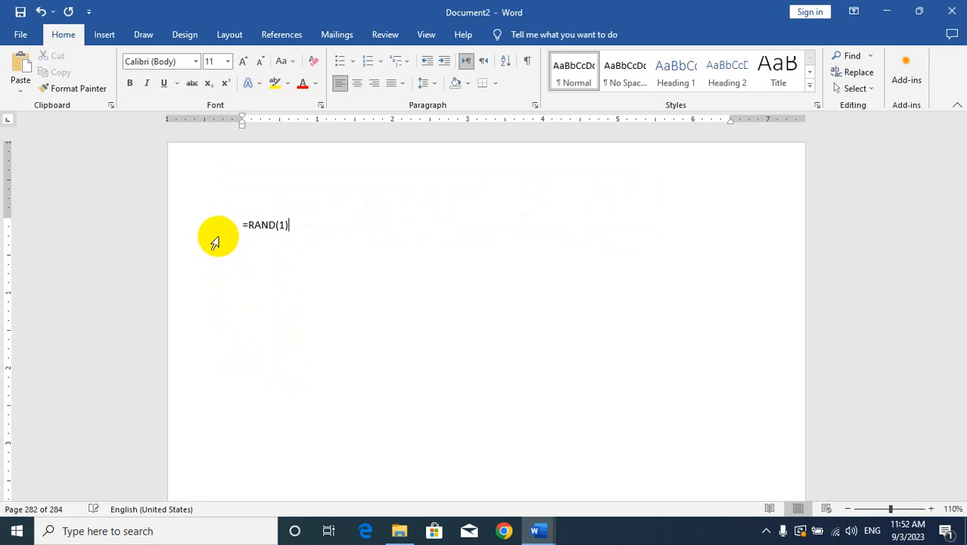
key(Return)
key(ctrl+a)
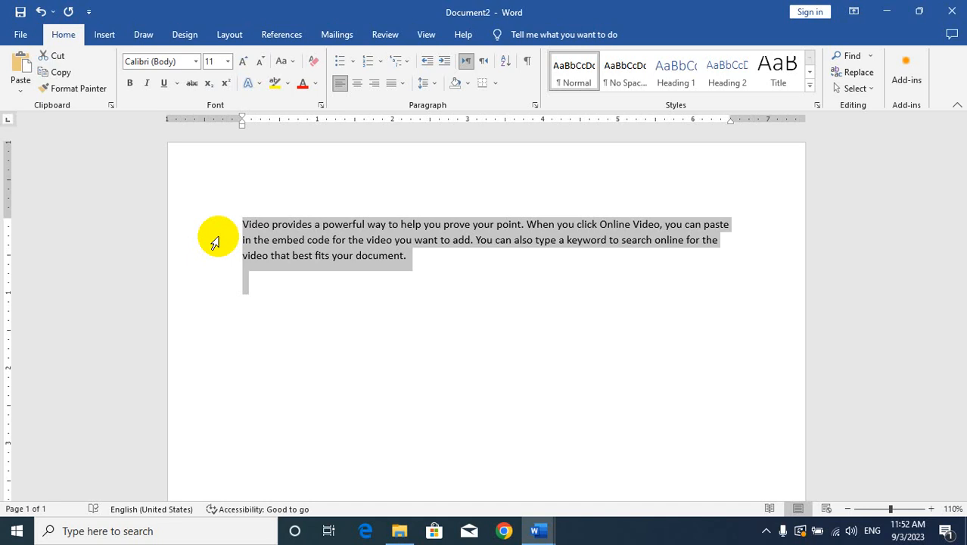
key(ctrl+v)
key(ctrl+v)
key(ctrl+v)
key(ctrl+v)
key(ctrl+v)
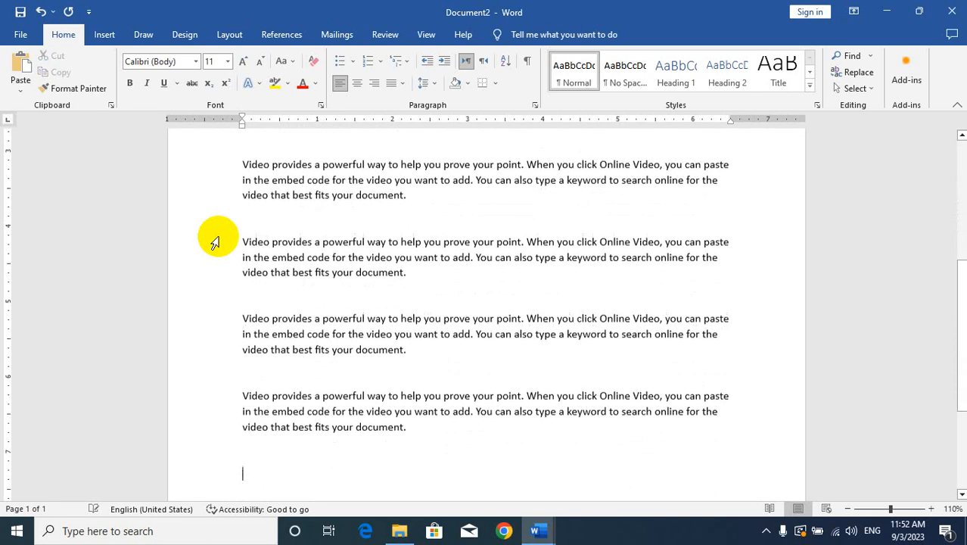
Step: Copy the whole text and paste it seven times across further pages, and clear the document completely
key(ctrl+a)
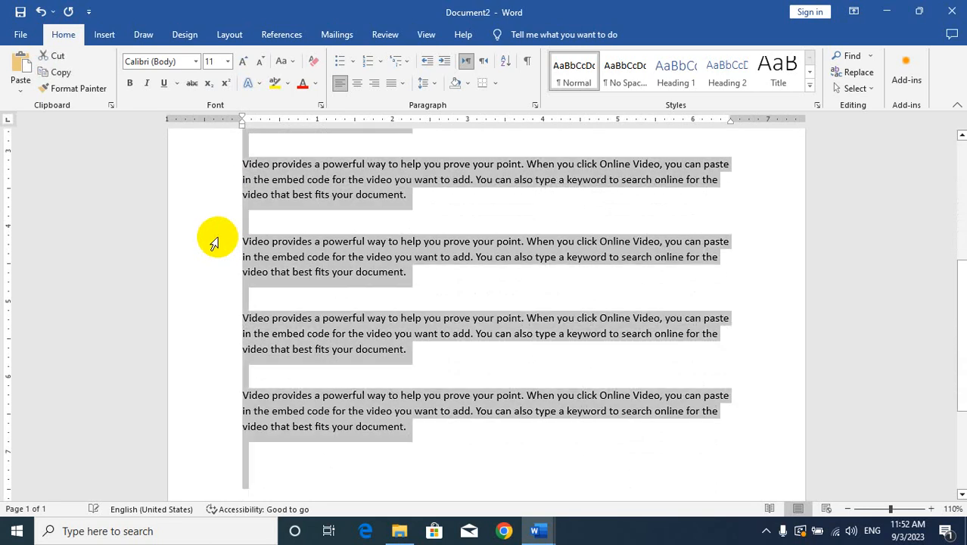
key(ctrl+c)
key(ctrl+v)
key(ctrl+v)
key(ctrl+v)
key(ctrl+v)
key(ctrl+v)
key(ctrl+v)
key(ctrl+v)
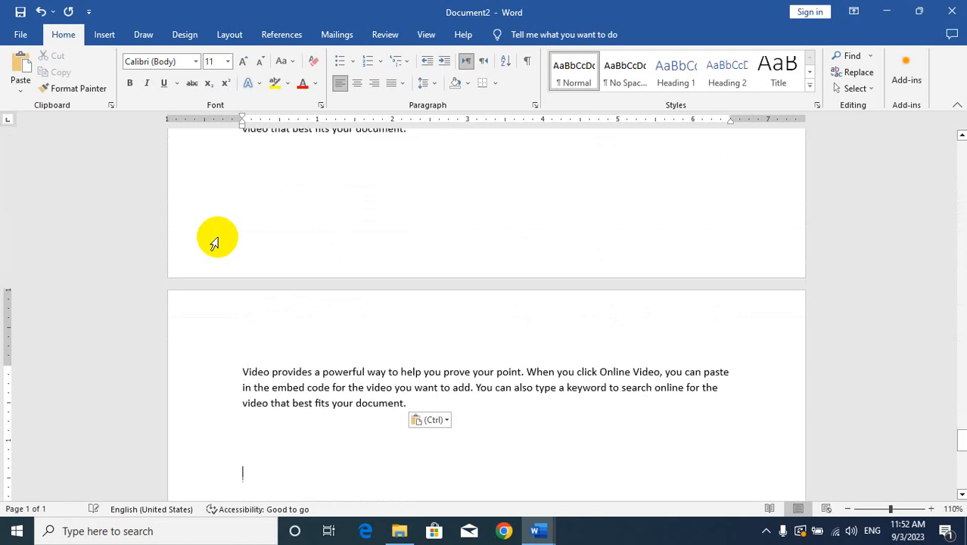
key(ctrl+a)
key(Delete)
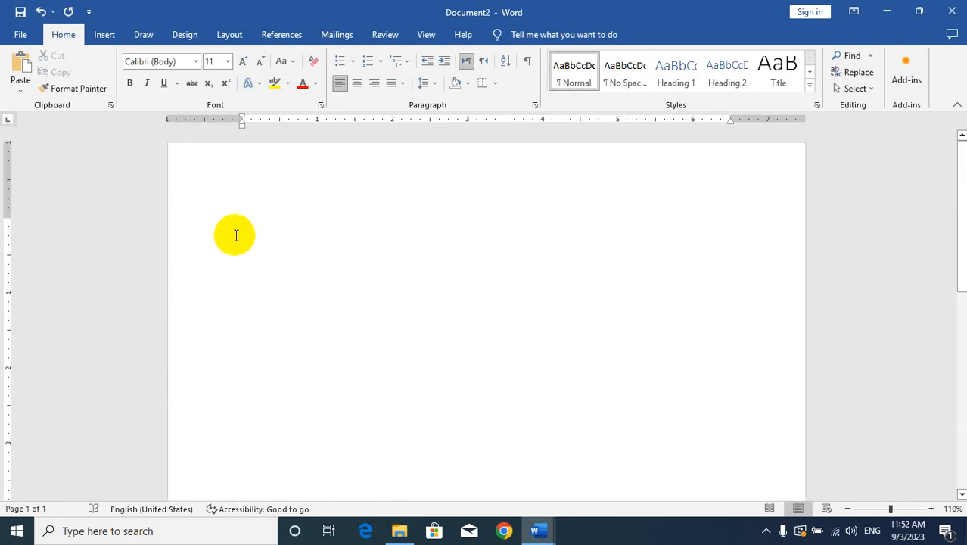
Step: Enter a surname in capitals on the first line, cut it and paste it a few lines further down
text(KHAN)
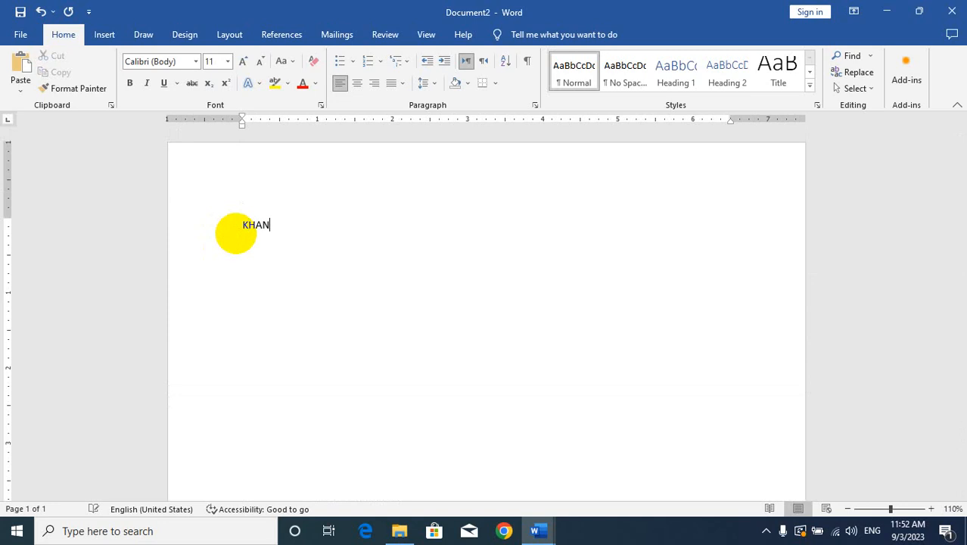
drag(276, 225, 216, 227)
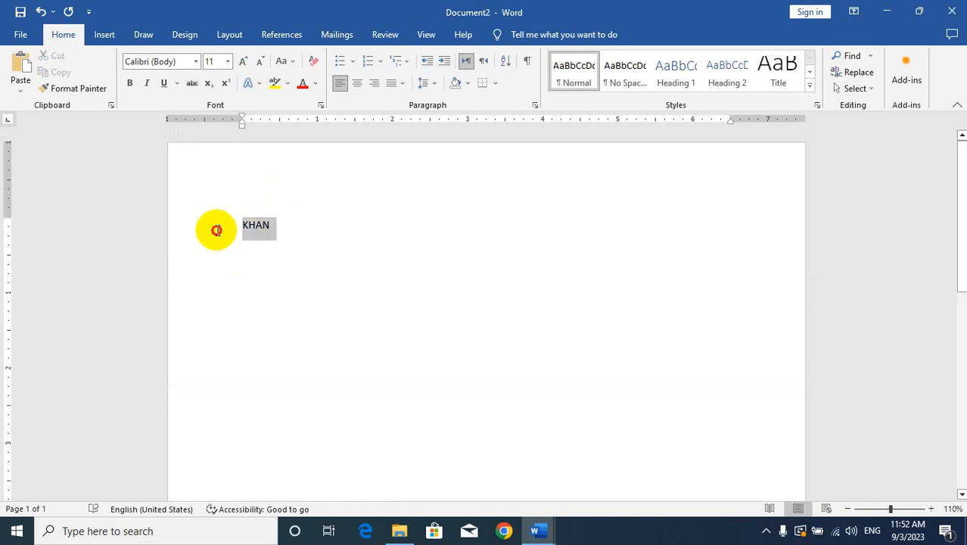
click(99, 94)
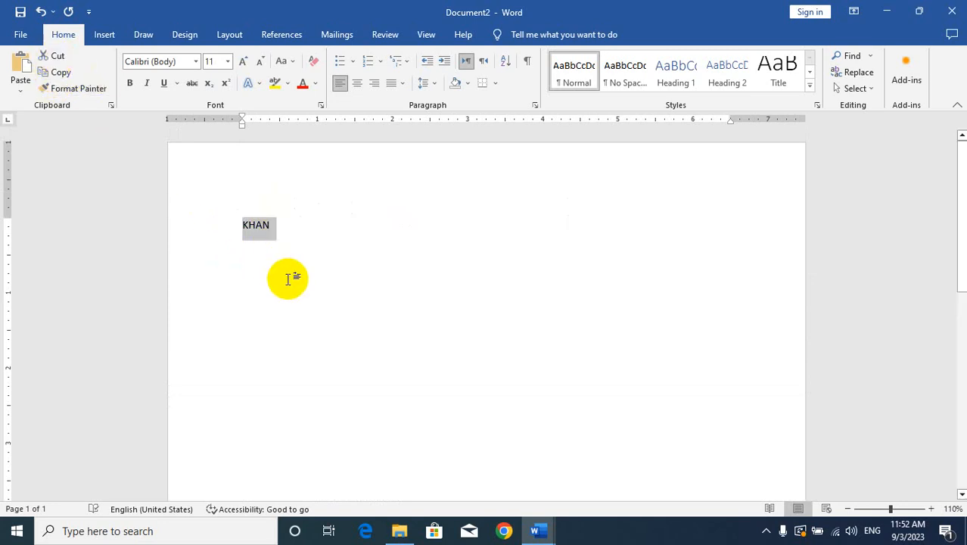
key(Delete)
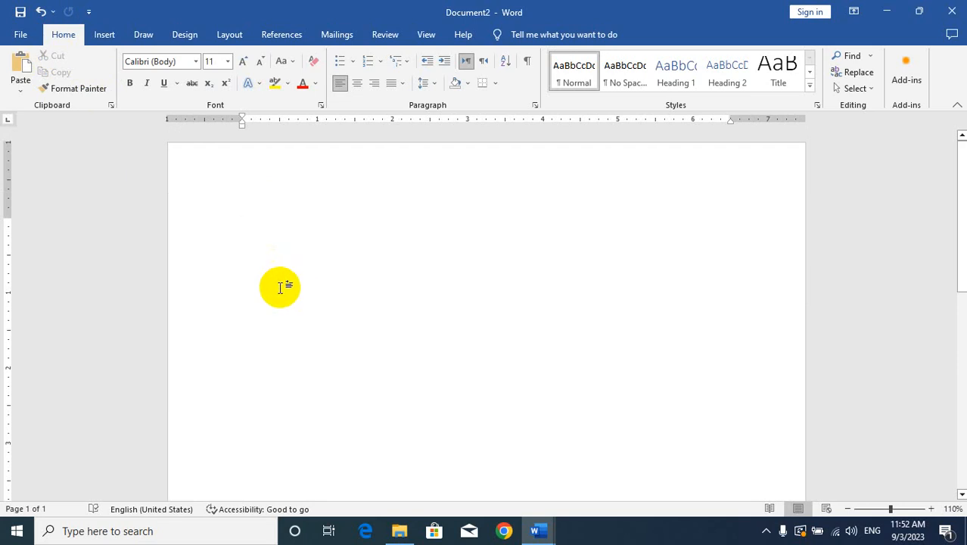
double_click(280, 288)
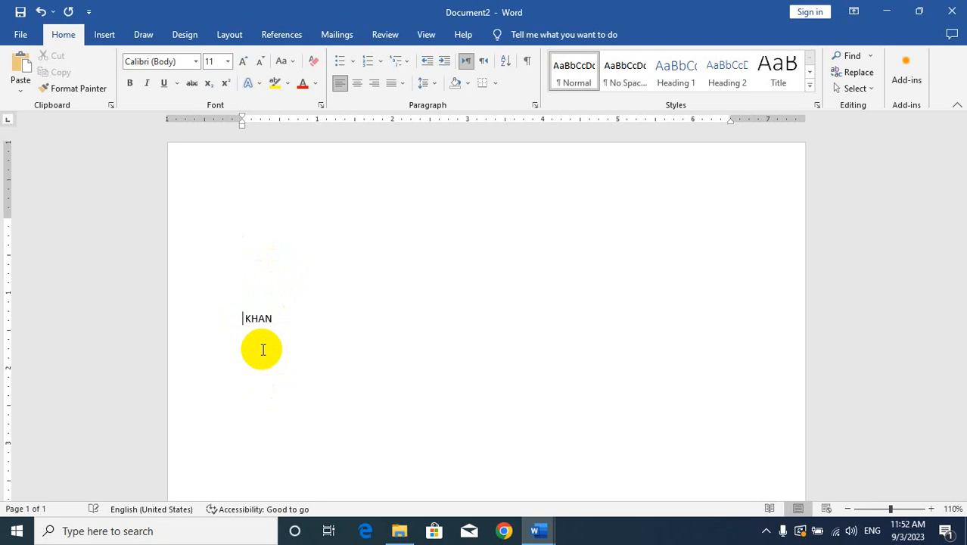
Step: Cut the surname and paste it on the second line, near the middle of the page's width
double_click(259, 320)
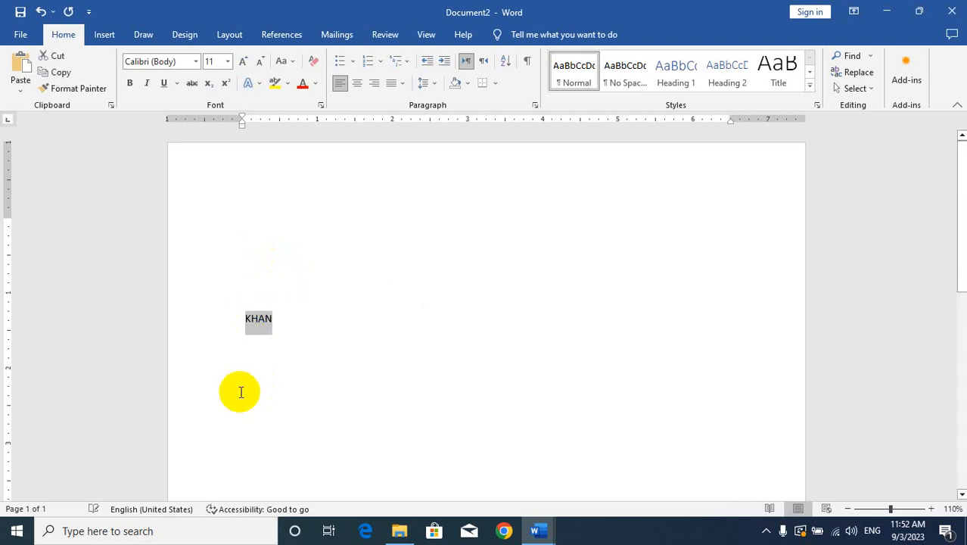
key(Delete)
click(504, 255)
double_click(439, 251)
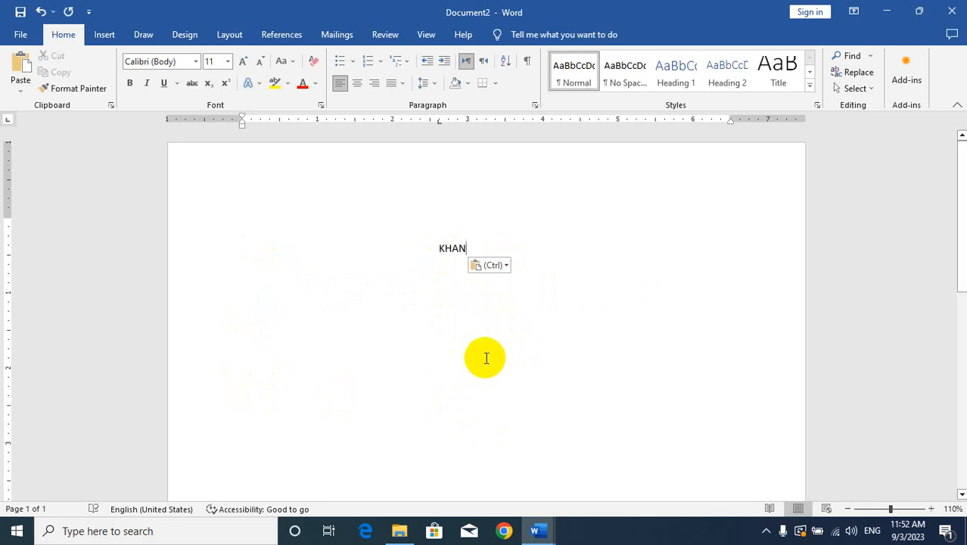
Step: Remove the surname and blank space from the page, and generate five sample paragraphs with =RAND()
double_click(453, 248)
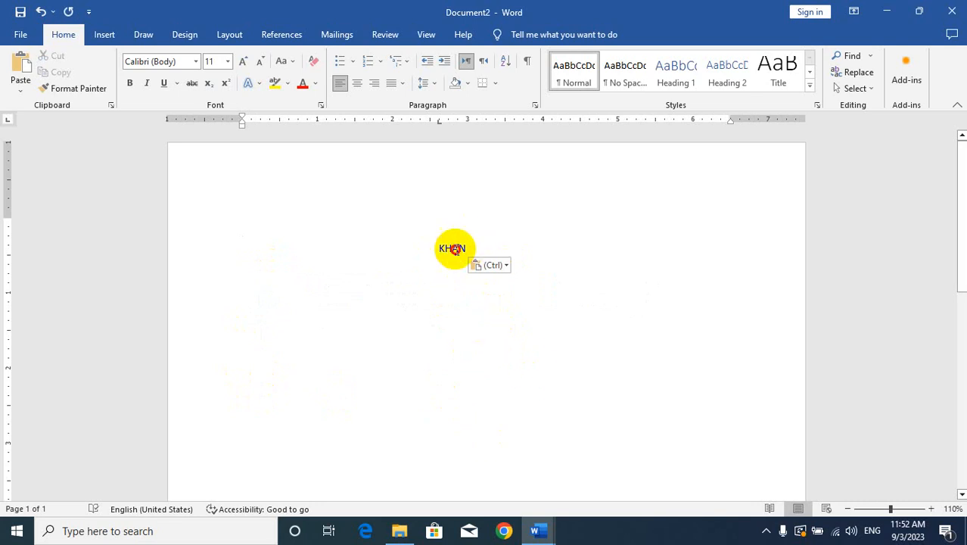
key(BackSpace)
key(BackSpace)
key(BackSpace)
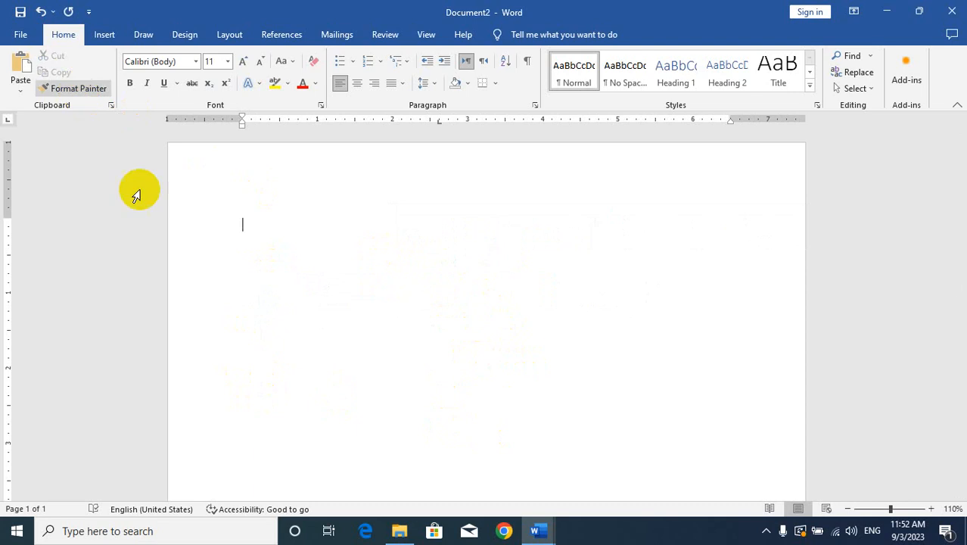
text(=RA)
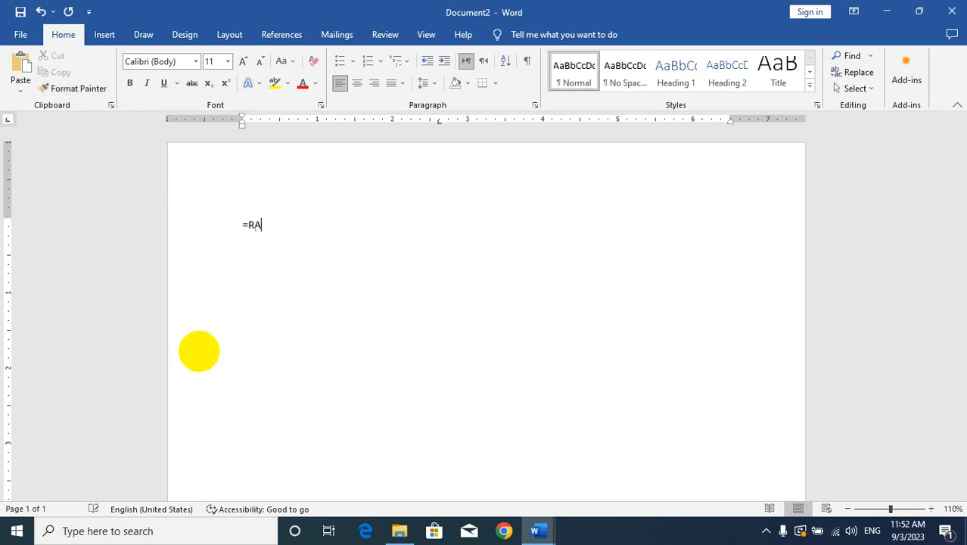
text(ND())
key(Return)
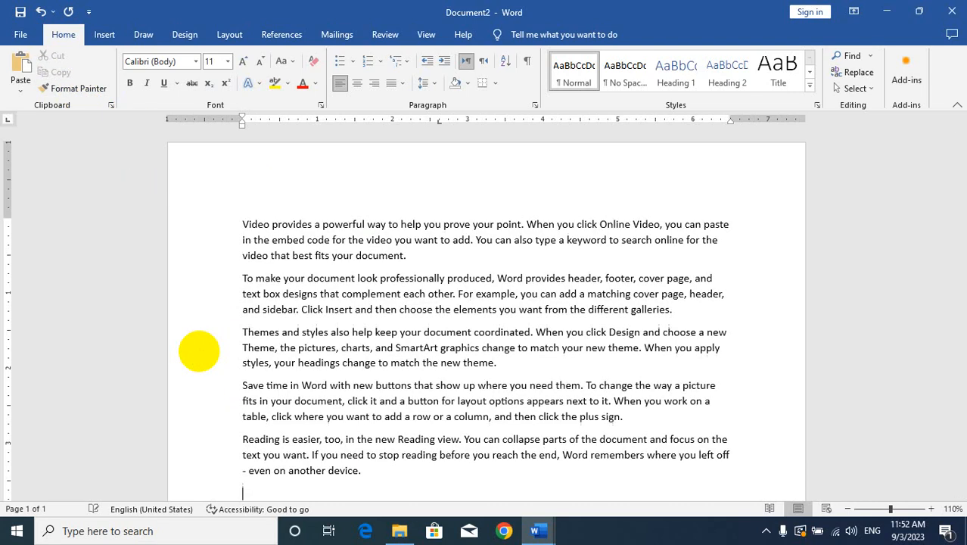
Step: Format the first paragraph with red font colour, the Algerian font and size 18
drag(442, 255, 250, 216)
click(333, 192)
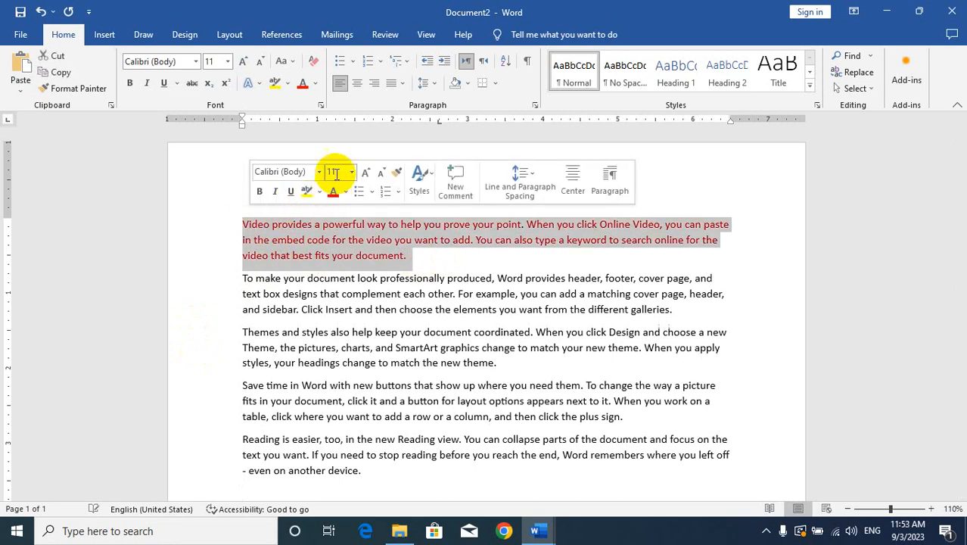
click(319, 173)
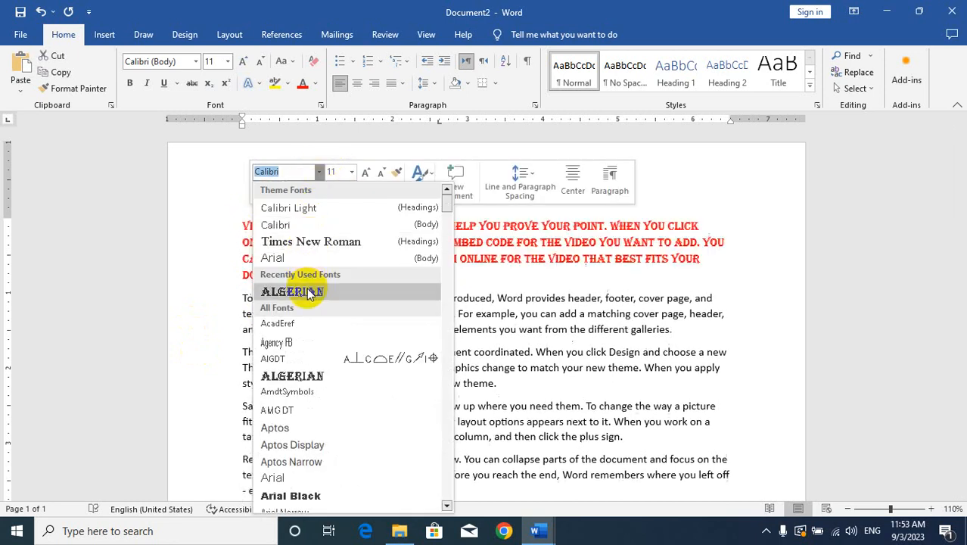
click(349, 288)
click(351, 172)
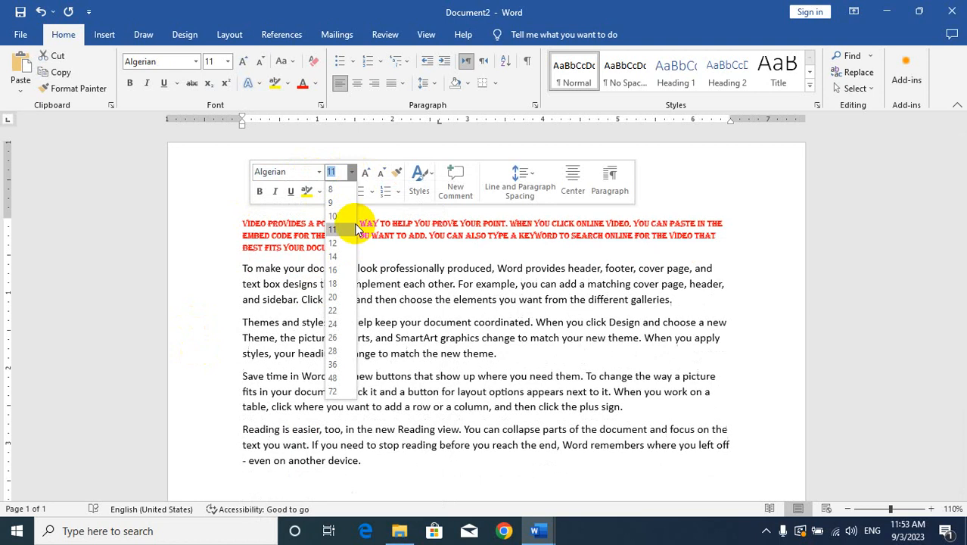
click(335, 283)
click(330, 283)
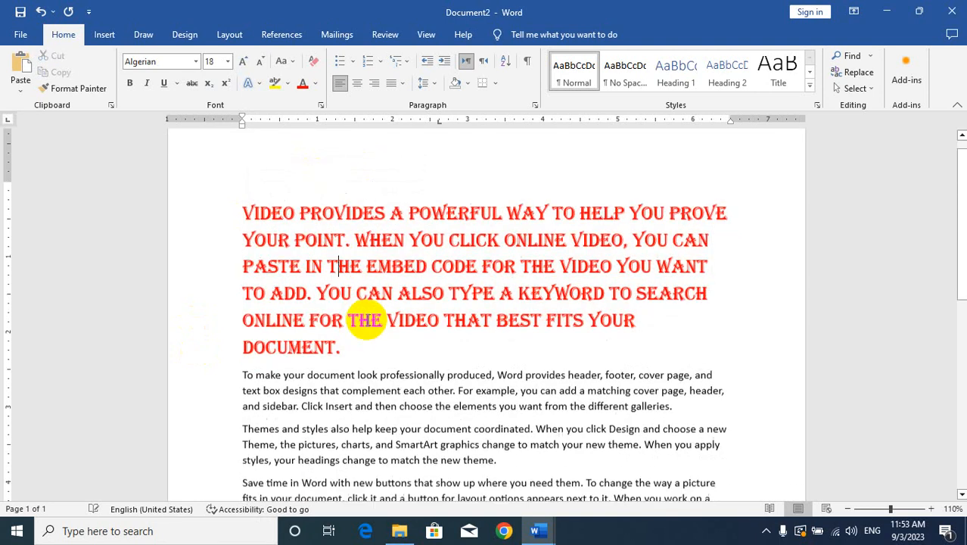
Step: Try copying the formatting of the first paragraph's last word onto the last two paragraphs with Format Painter, and undo it
scroll(327, 282, down, 2)
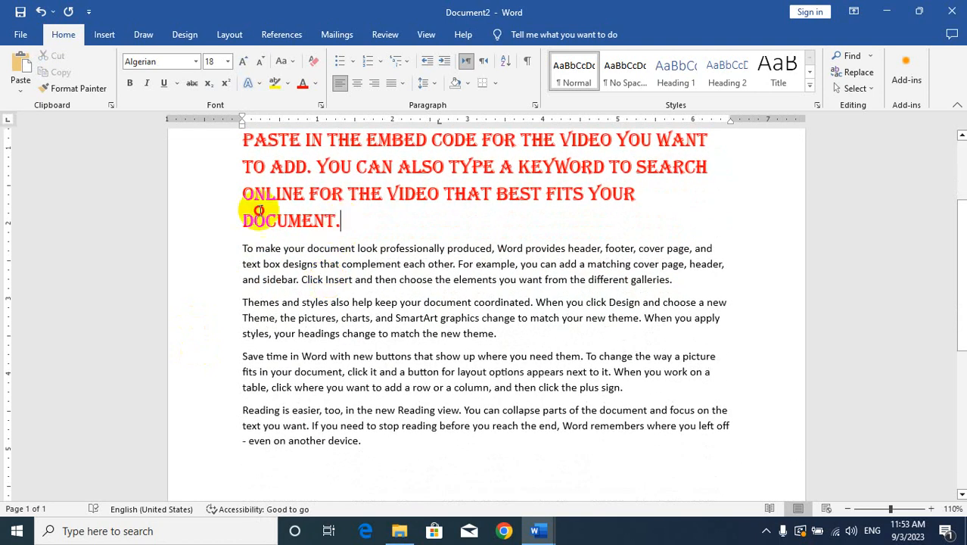
mouse_move(257, 212)
mouse_down()
mouse_move(234, 188)
mouse_move(246, 221)
mouse_up()
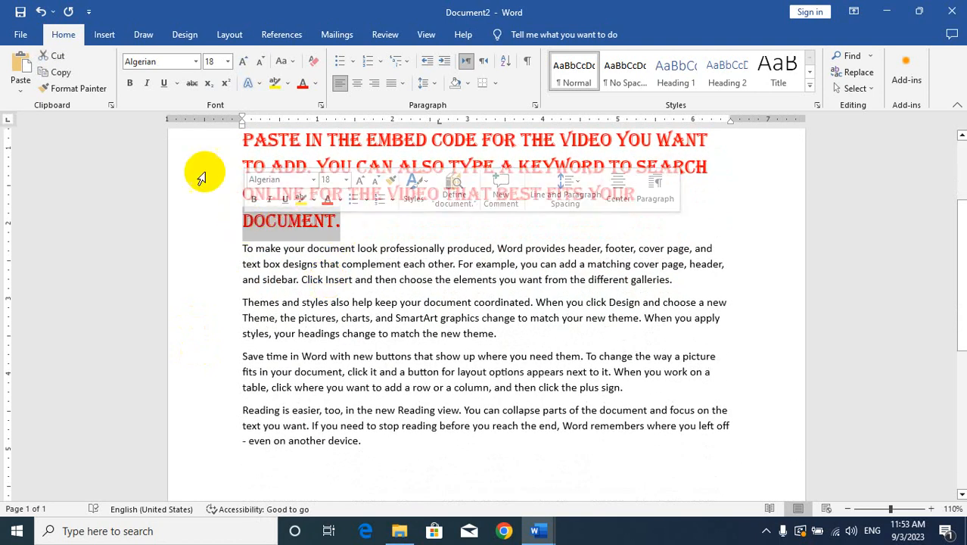
click(62, 96)
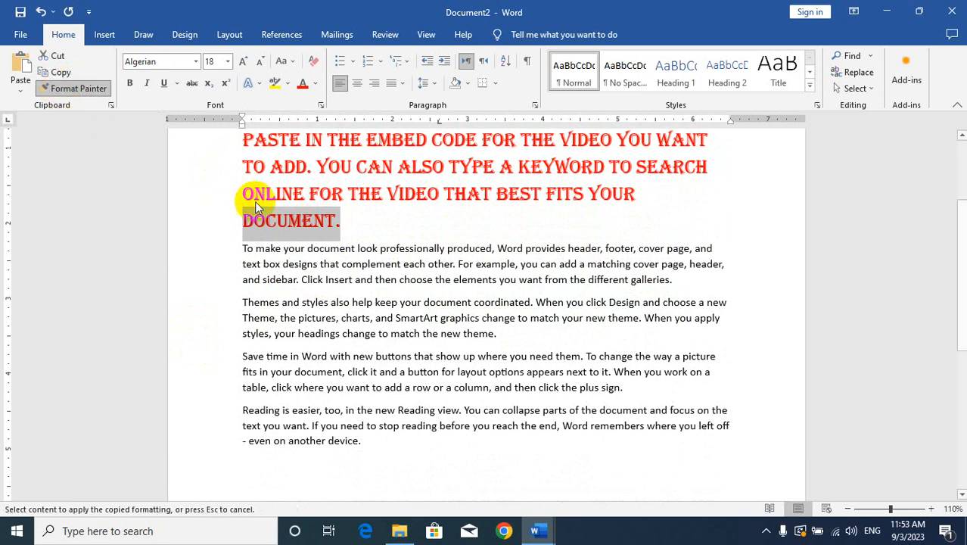
scroll(395, 329, down, 3)
mouse_move(382, 334)
mouse_down()
mouse_move(255, 280)
mouse_move(230, 244)
mouse_up()
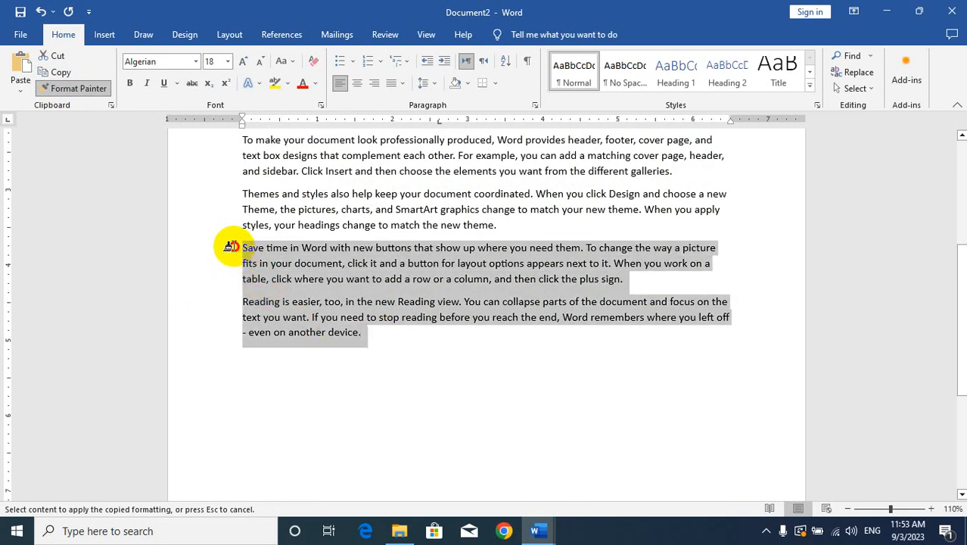
scroll(420, 385, up, 3)
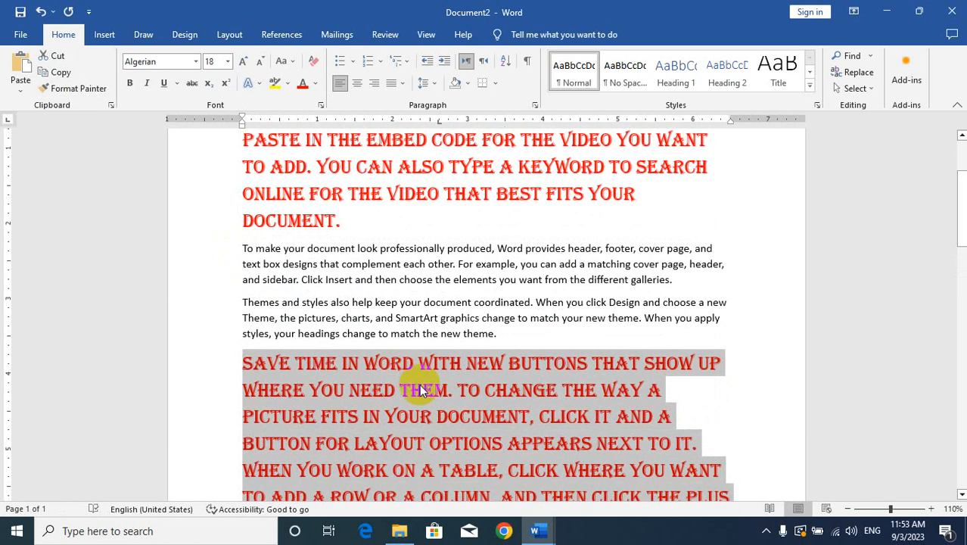
key(ctrl+z)
Step: Copy the formatting of the first paragraph's last word and apply it to the four paragraphs below
scroll(401, 385, up, 1)
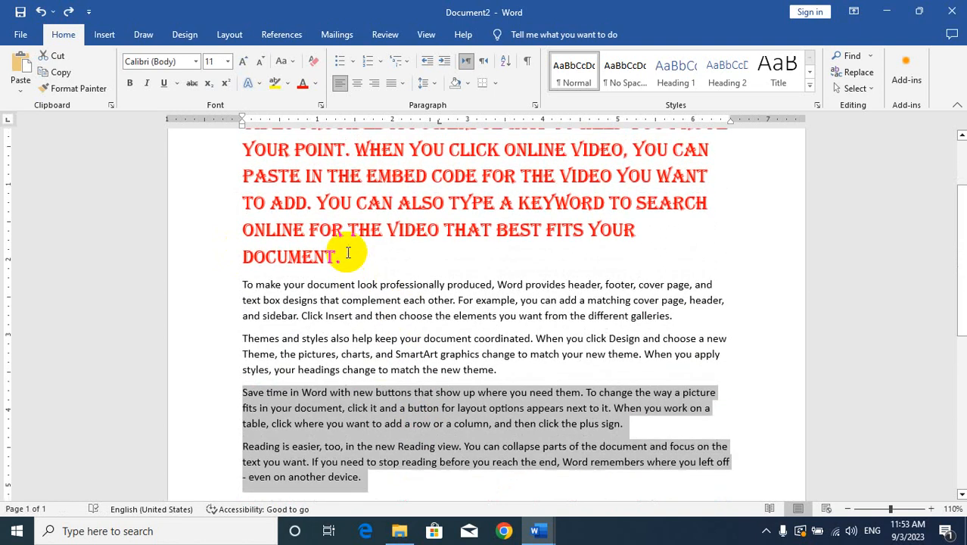
drag(347, 257, 271, 263)
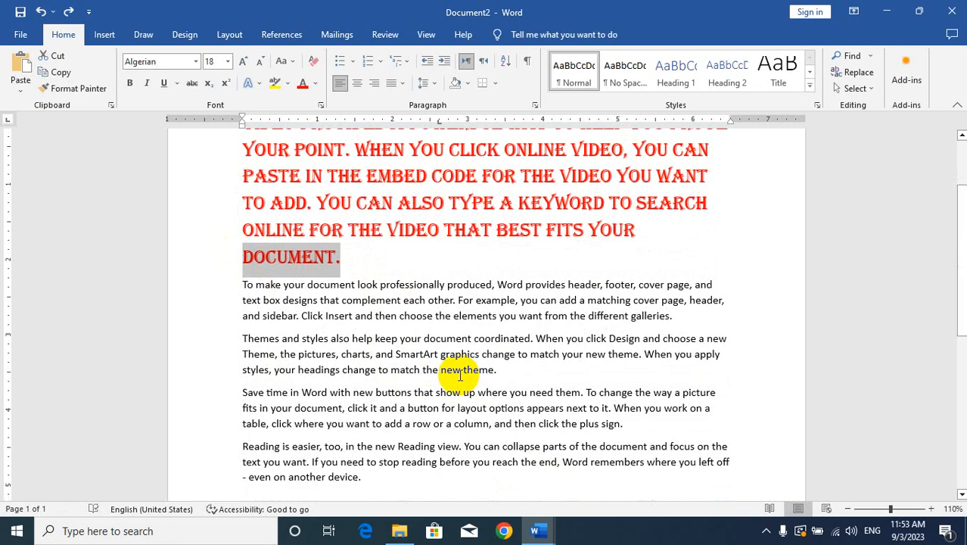
scroll(464, 367, down, 3)
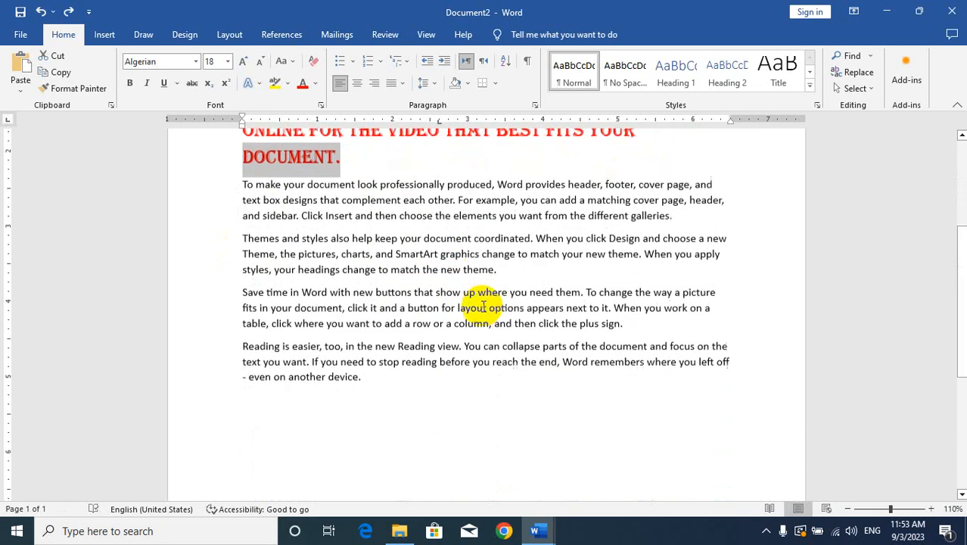
drag(375, 368, 214, 178)
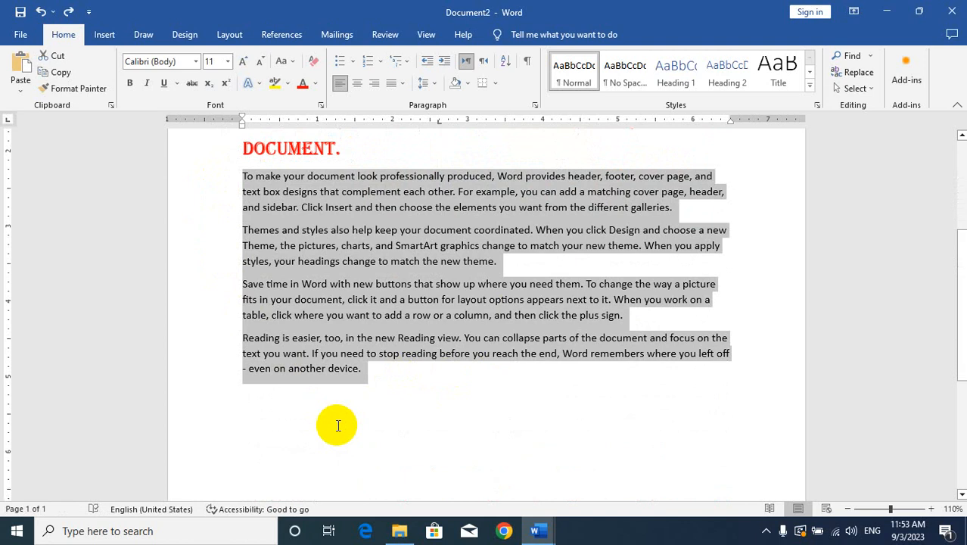
key(ctrl+shift+v)
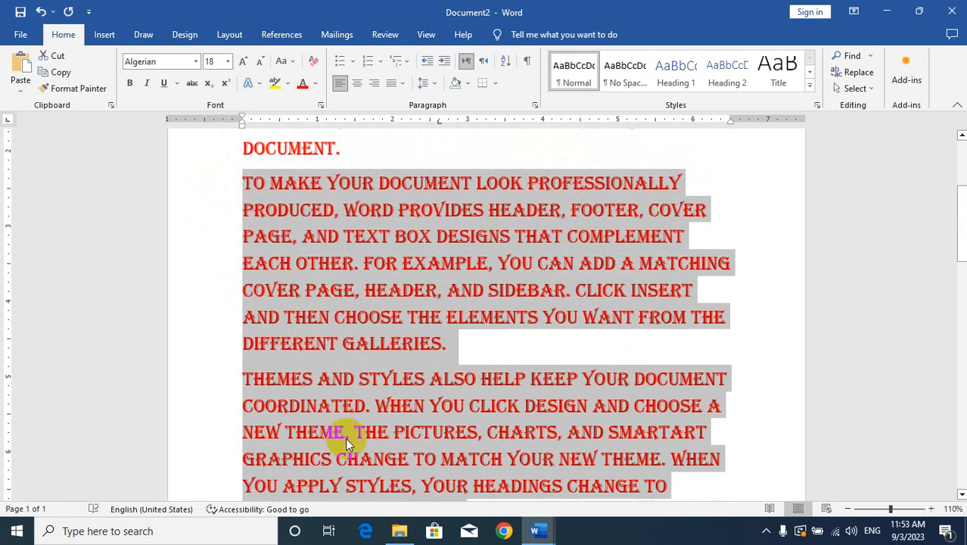
Step: Copy the four reformatted paragraphs and set Paste Special below the text to Microsoft Word Document Object, displayed as an icon
scroll(345, 437, down, 10)
scroll(404, 393, down, 15)
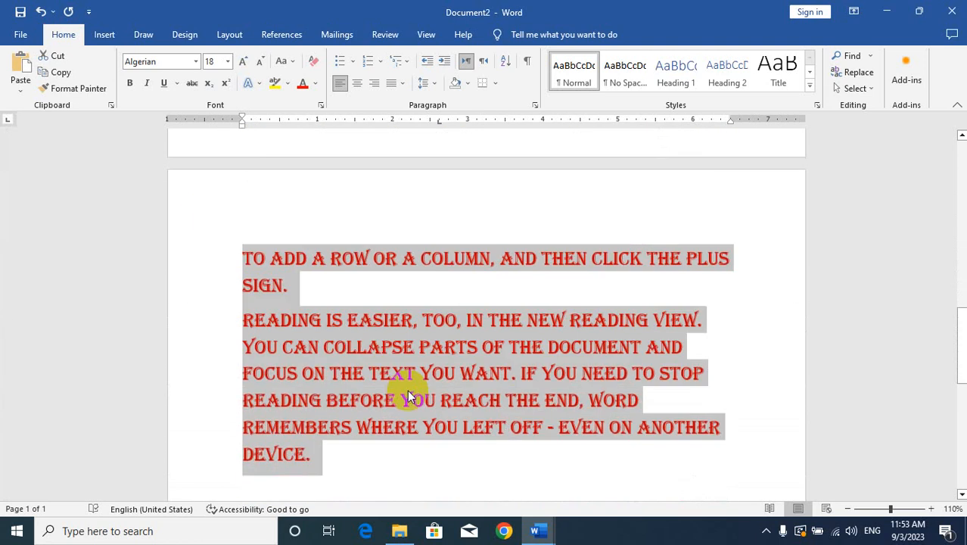
scroll(412, 378, up, 4)
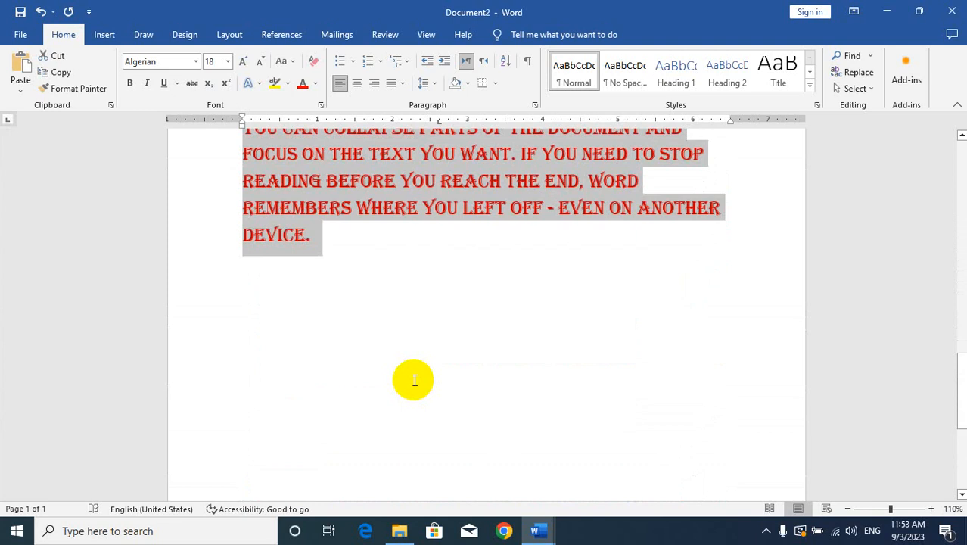
key(Delete)
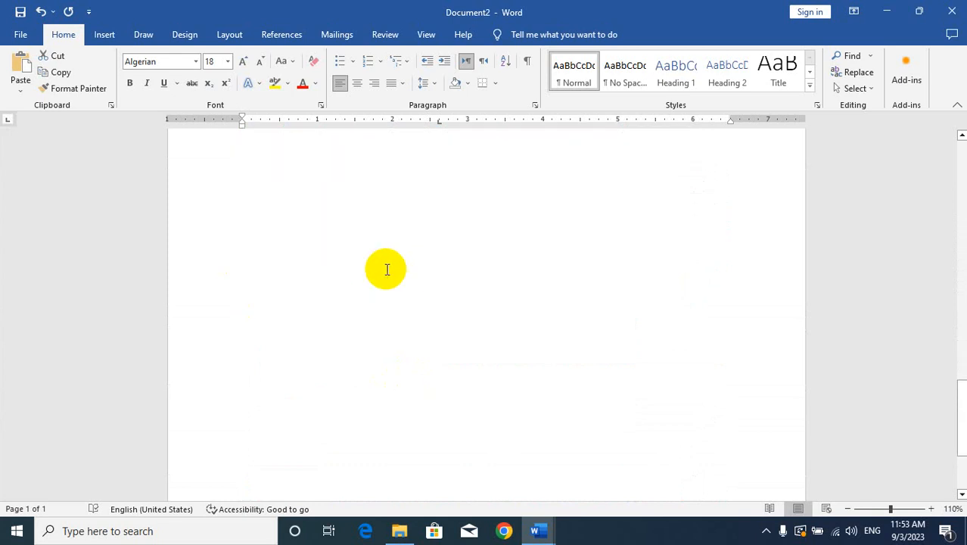
click(21, 83)
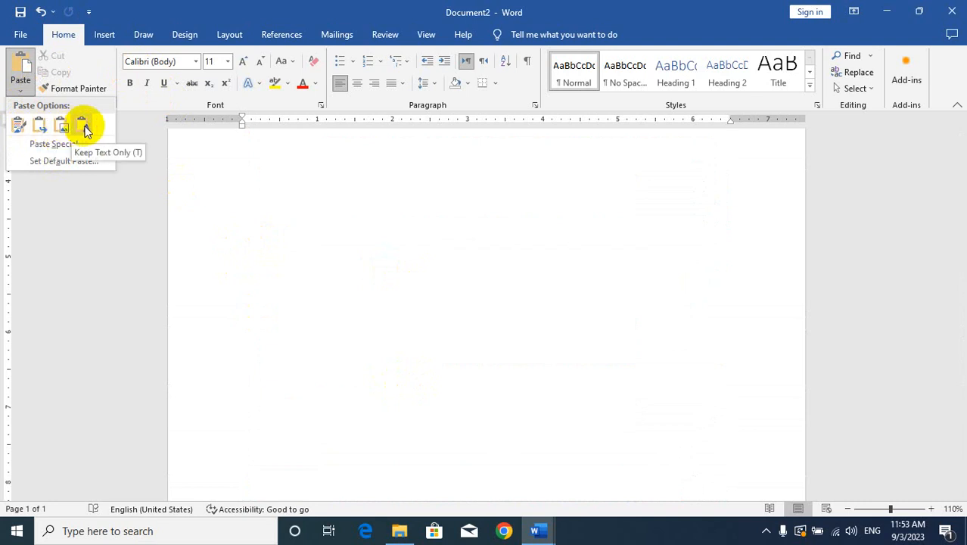
click(47, 146)
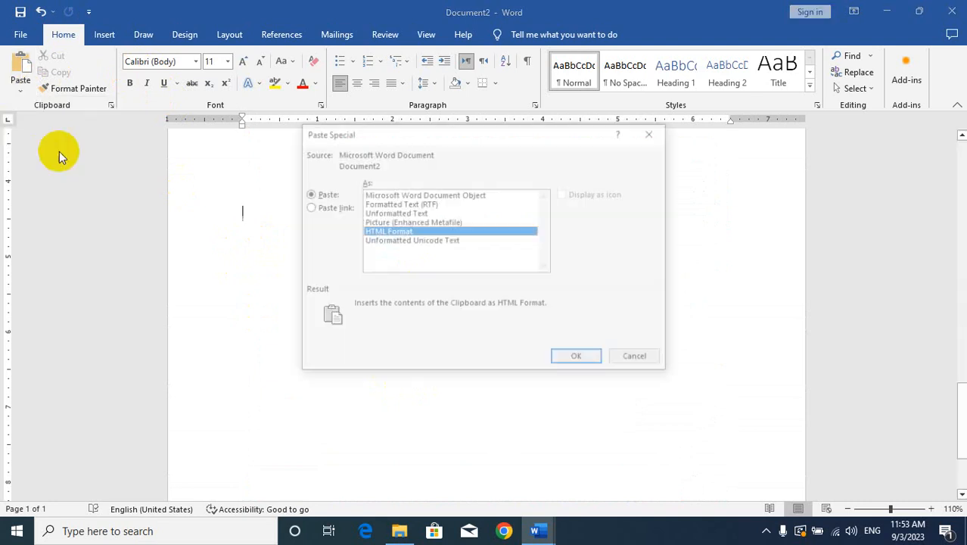
click(399, 194)
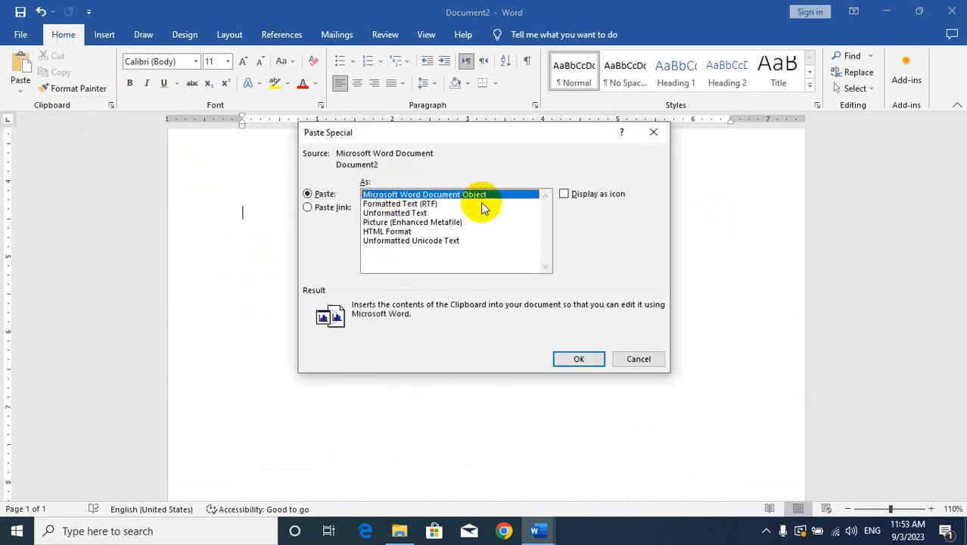
click(577, 195)
click(613, 269)
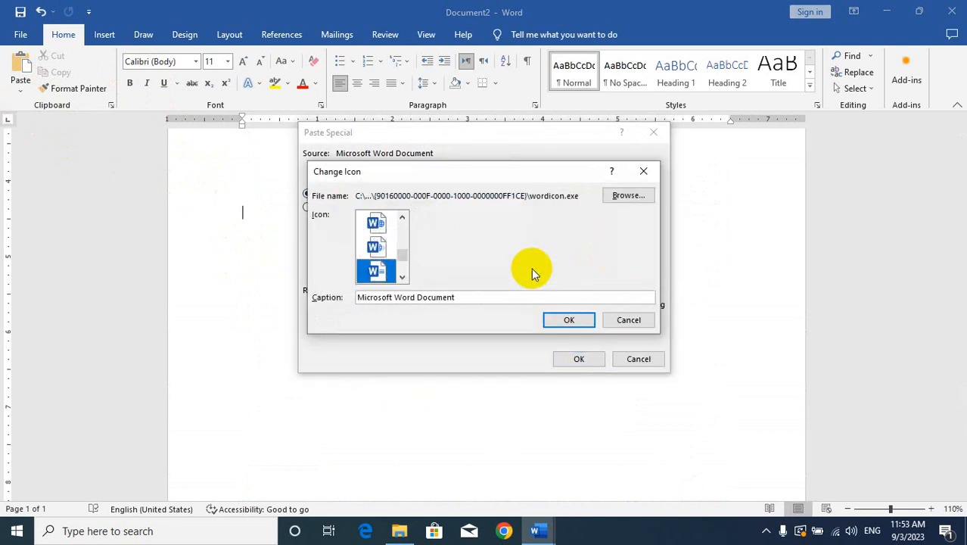
Step: Choose a different Word icon for the object, keeping the caption Microsoft Word Document, and insert it
click(402, 277)
click(401, 218)
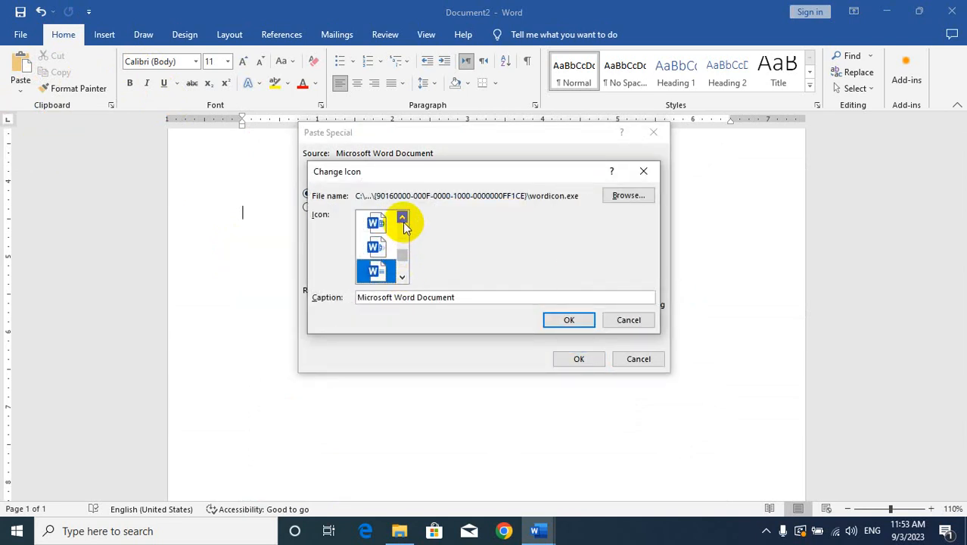
click(401, 218)
click(378, 223)
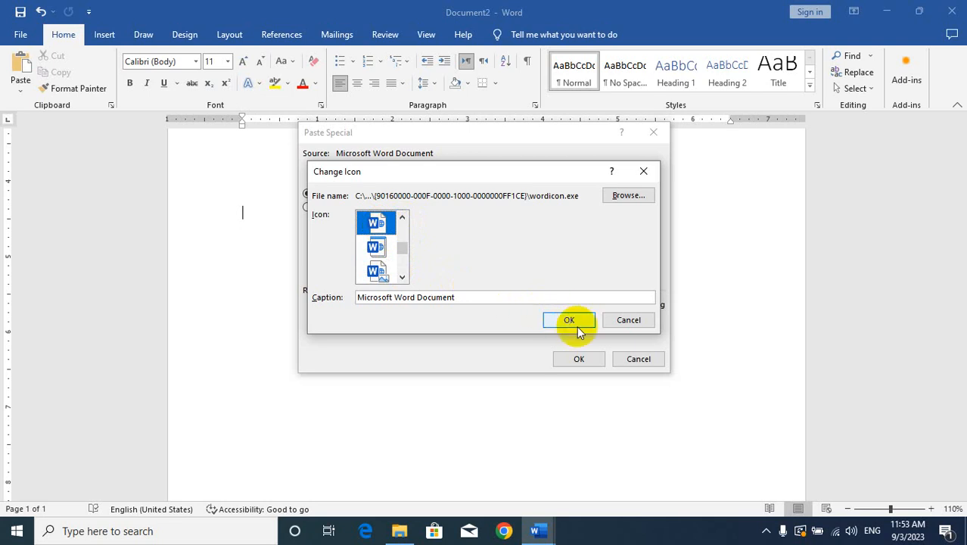
click(569, 319)
click(579, 358)
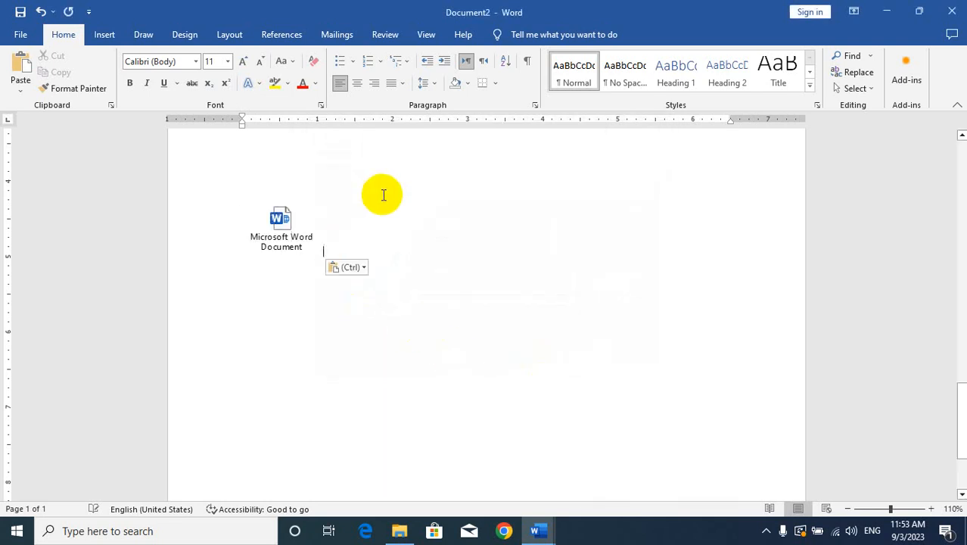
Step: Open the embedded document from its icon, close it, and delete the icon from the page
double_click(277, 239)
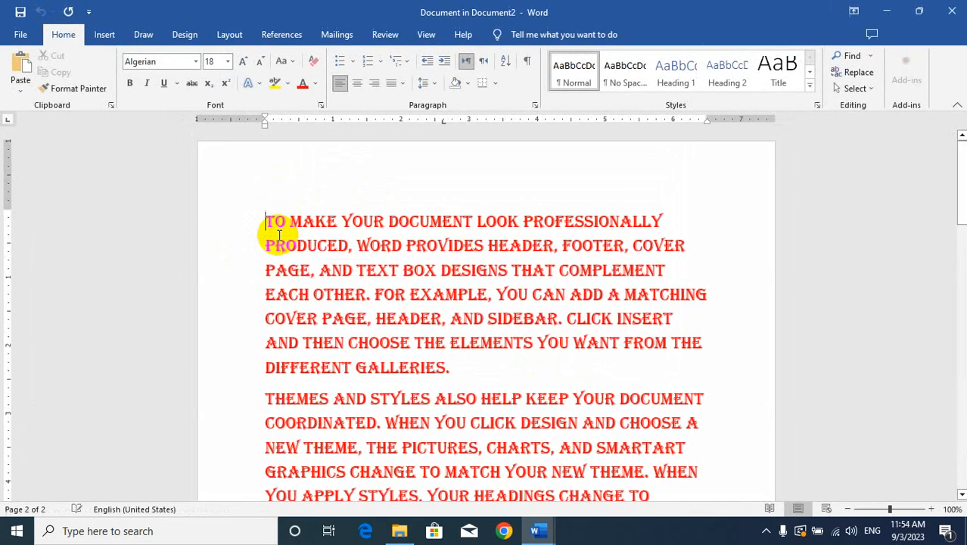
click(951, 11)
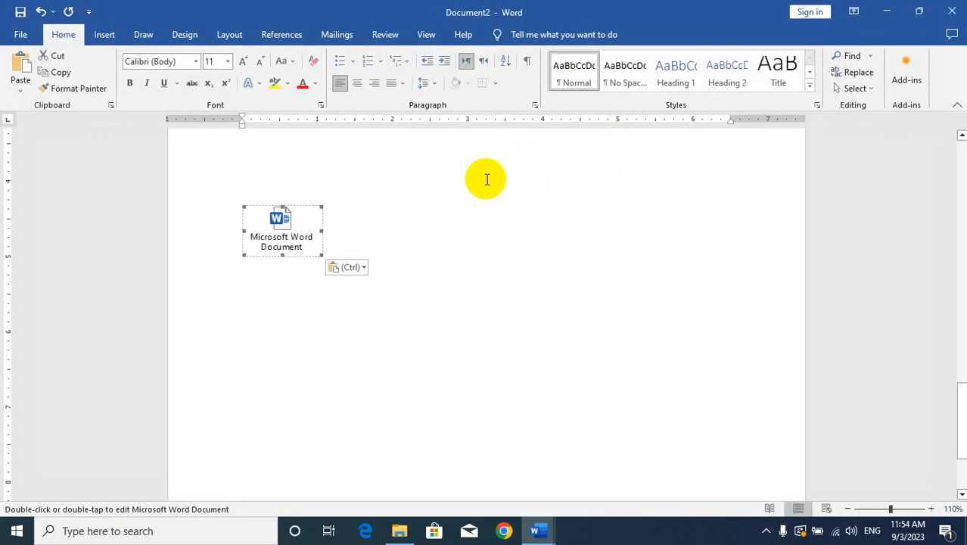
key(Delete)
Step: Paste the copied paragraphs below the text as Formatted Text (RTF) with Paste Special, review them, and undo the paste
scroll(319, 253, up, 3)
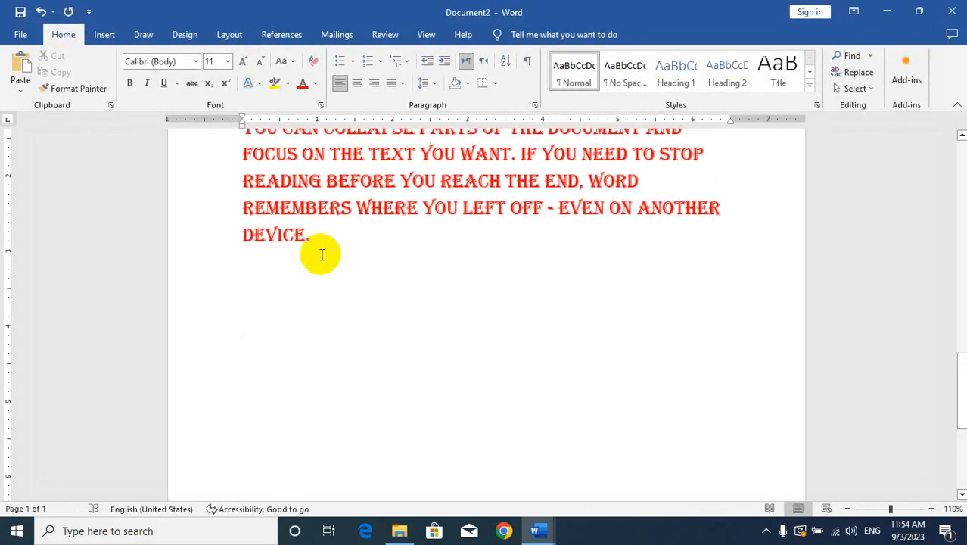
scroll(320, 262, down, 2)
click(23, 90)
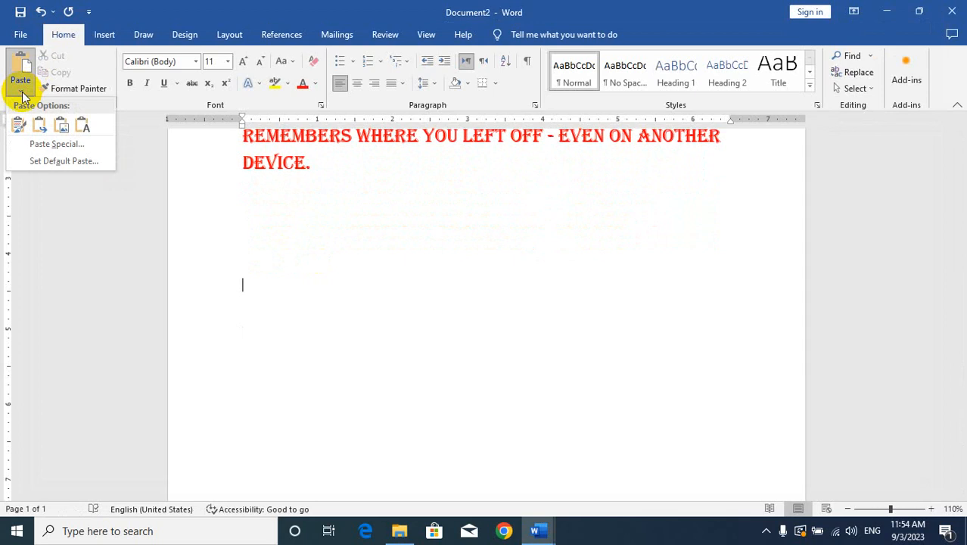
click(59, 148)
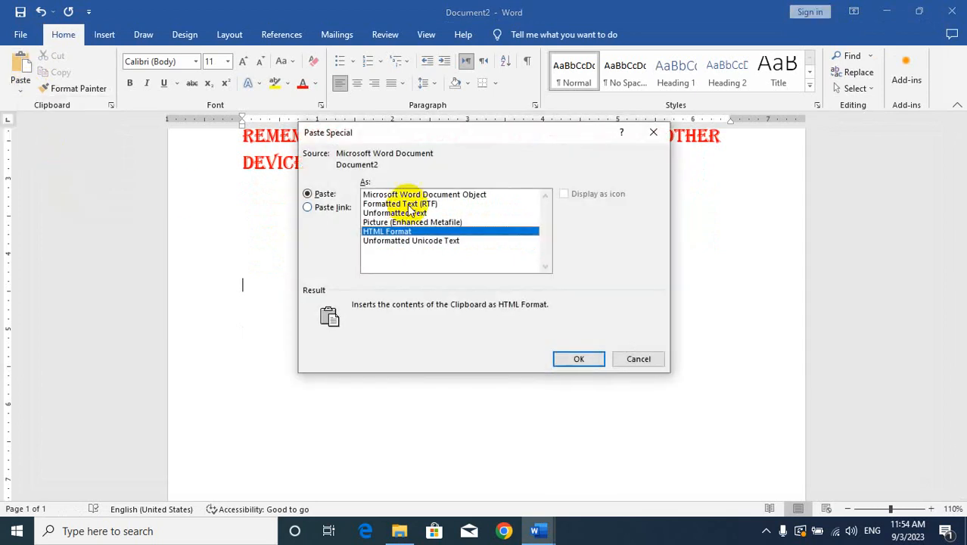
click(395, 204)
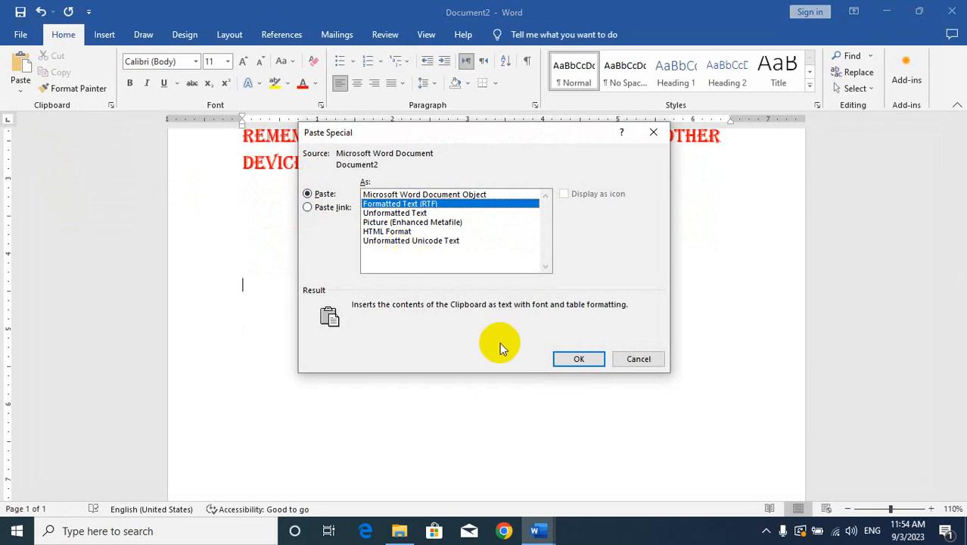
click(577, 359)
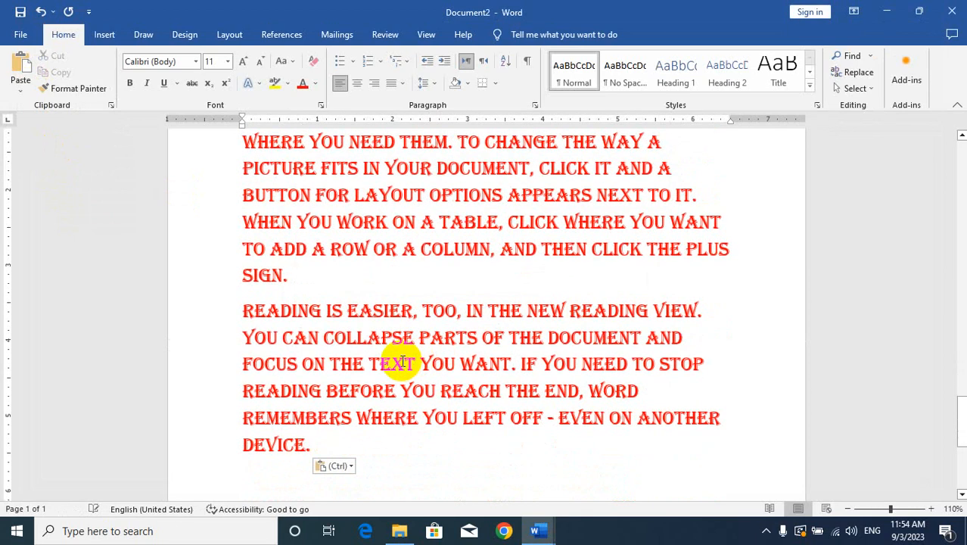
scroll(361, 298, up, 5)
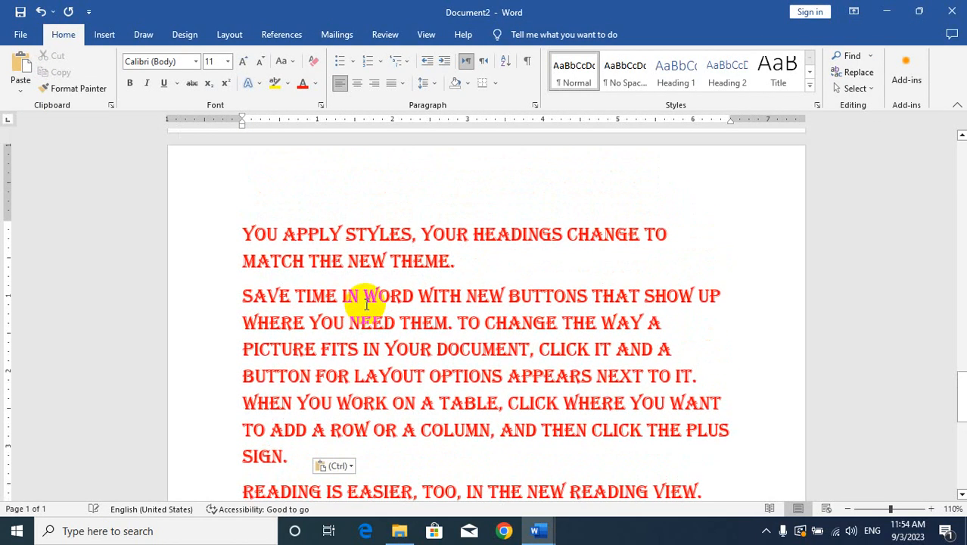
scroll(367, 321, up, 5)
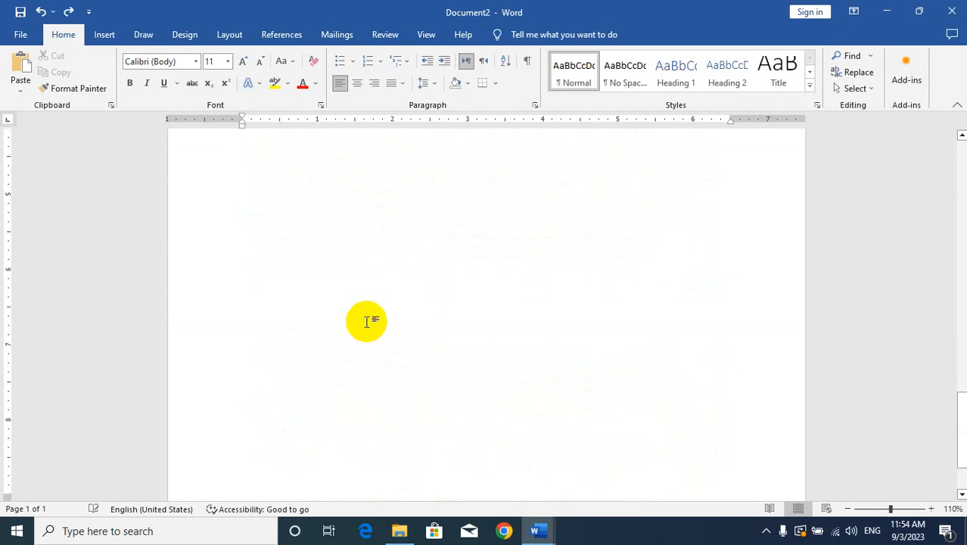
Step: Paste the copied paragraphs below the red text as Unformatted Text with Paste Special, review them, and undo the paste
scroll(367, 316, up, 6)
scroll(366, 317, down, 1)
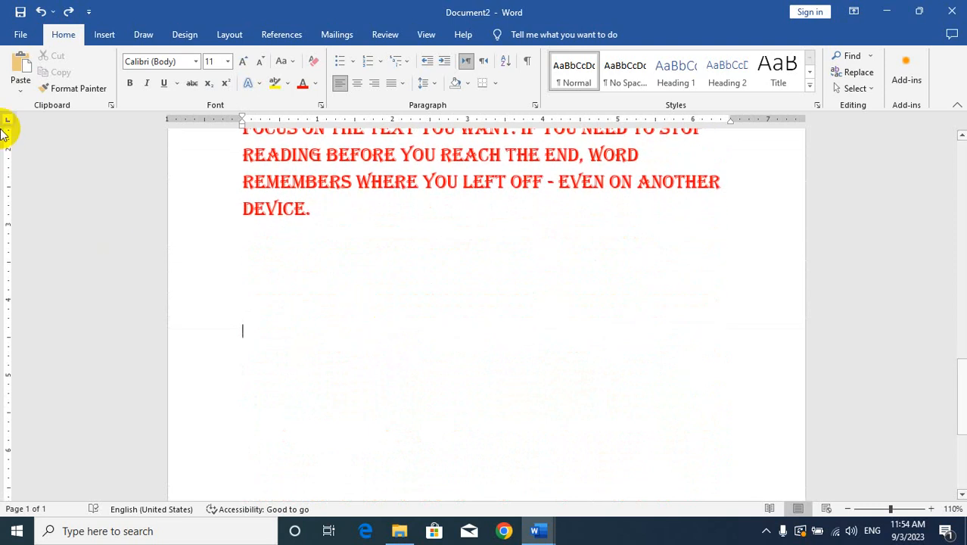
click(25, 91)
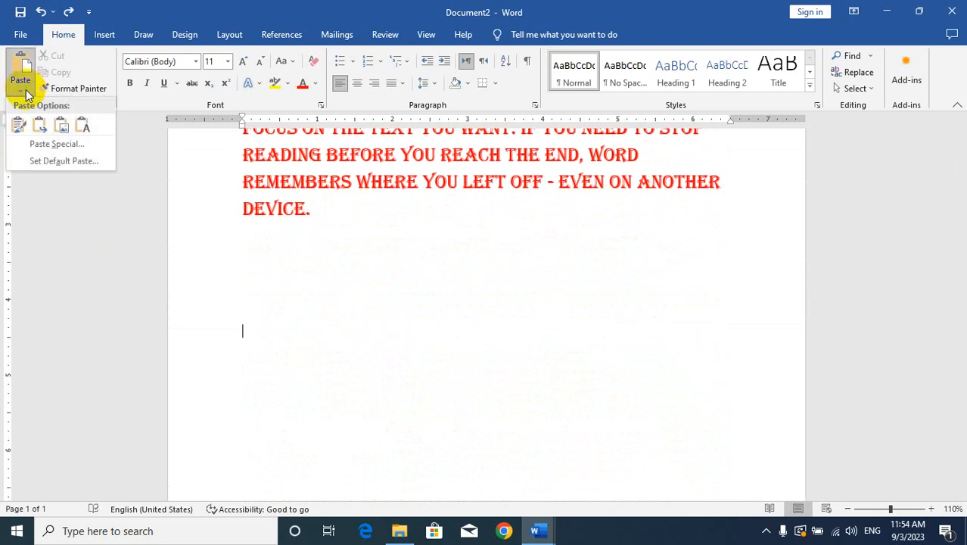
click(67, 144)
click(393, 212)
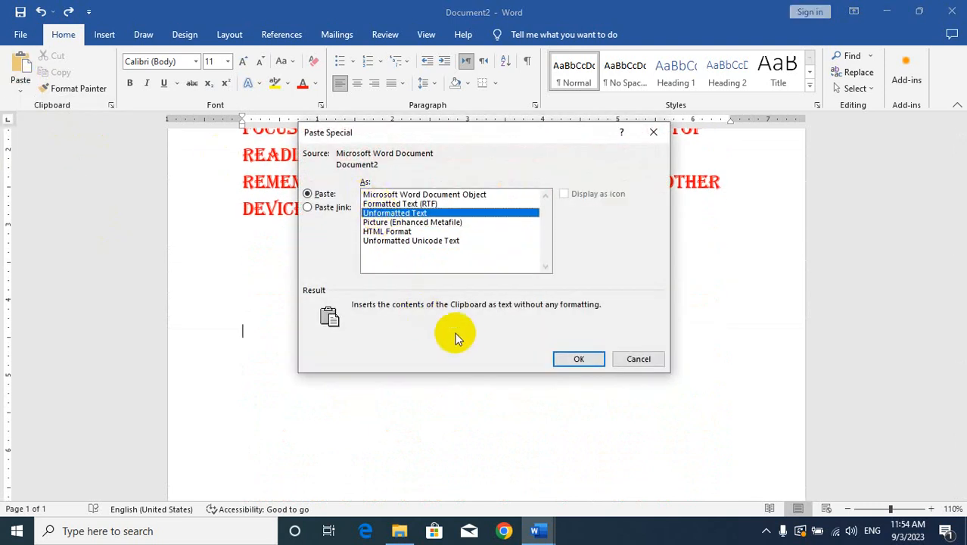
click(578, 359)
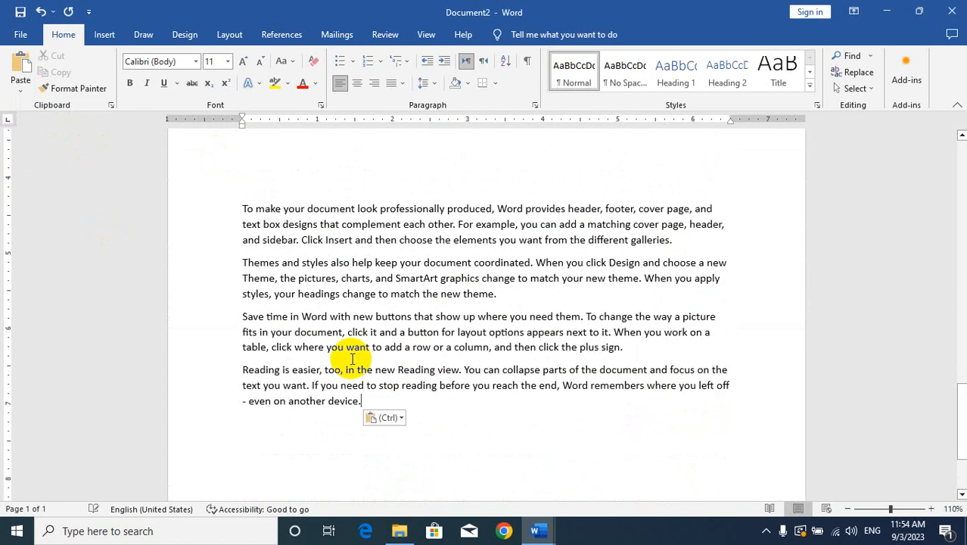
scroll(352, 359, up, 2)
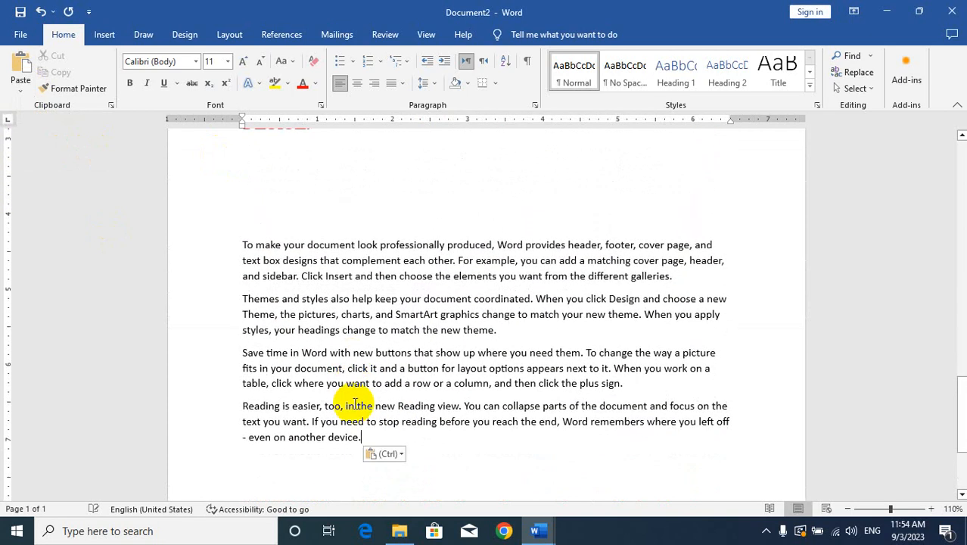
key(ctrl)
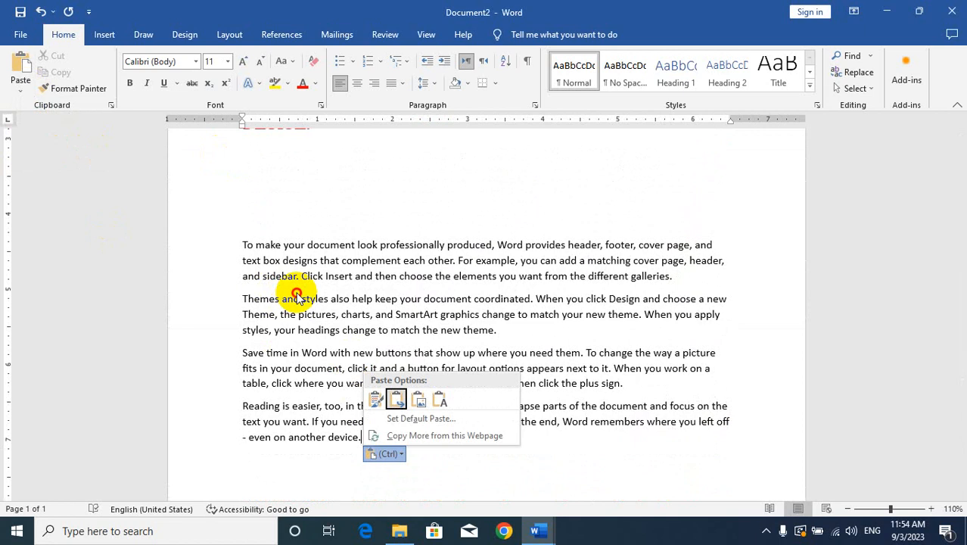
key(Escape)
key(ctrl+z)
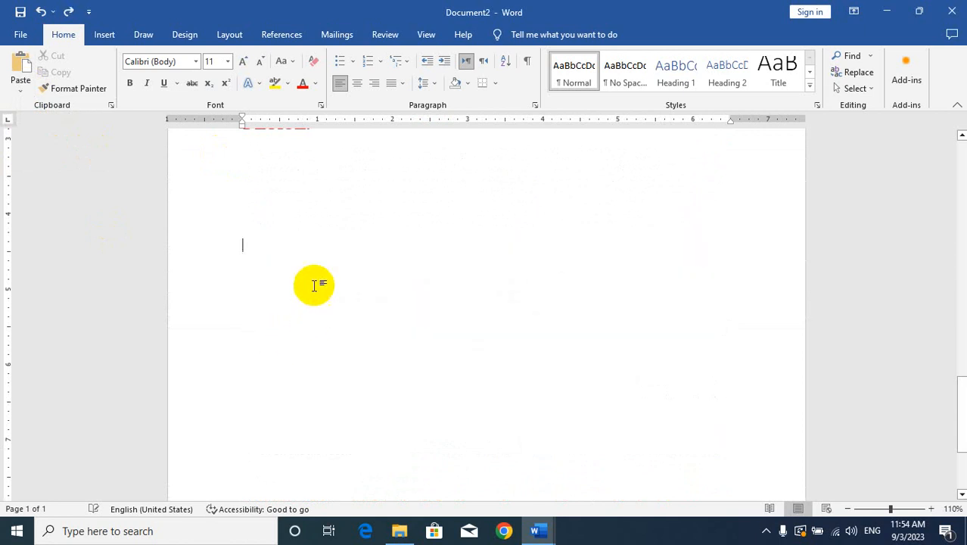
Step: Paste the copied paragraphs below the red text as Picture (Enhanced Metafile) with Paste Special
click(30, 91)
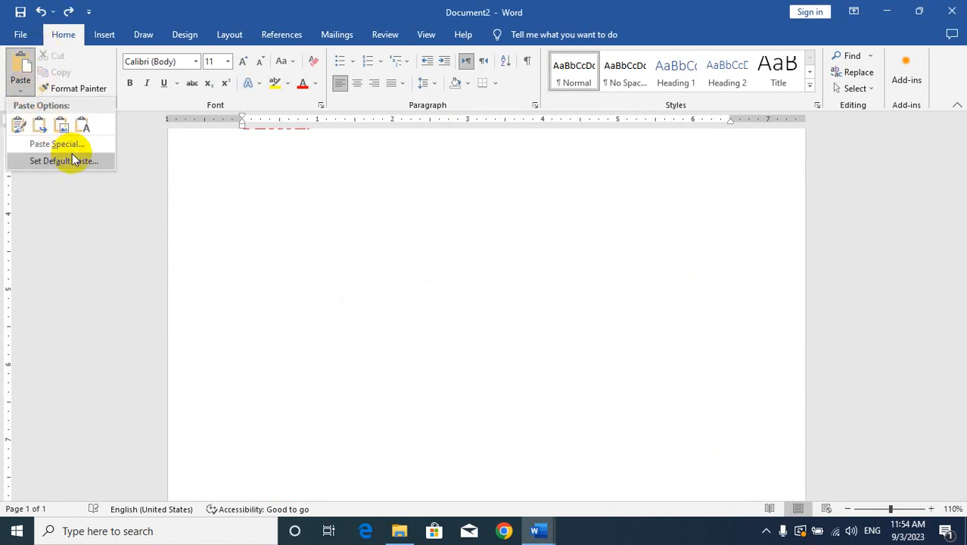
click(69, 143)
click(389, 221)
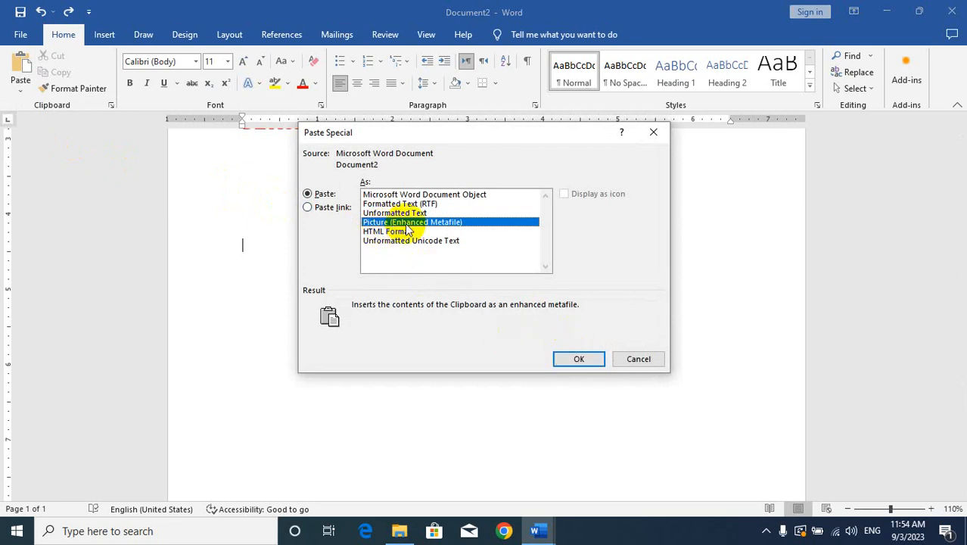
click(577, 359)
scroll(452, 336, down, 6)
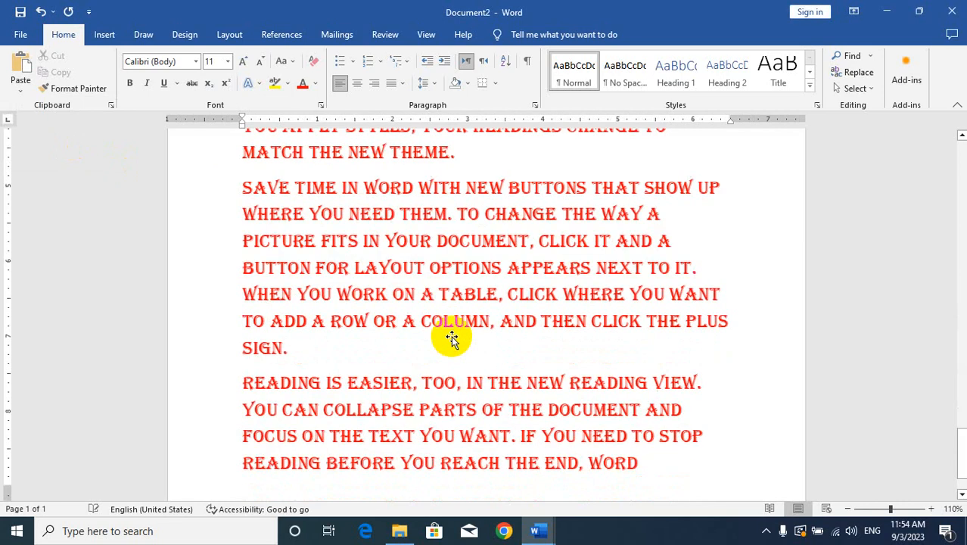
Step: Shrink the pasted picture to about 5 inches wide and rotate it about 45 degrees clockwise
click(484, 341)
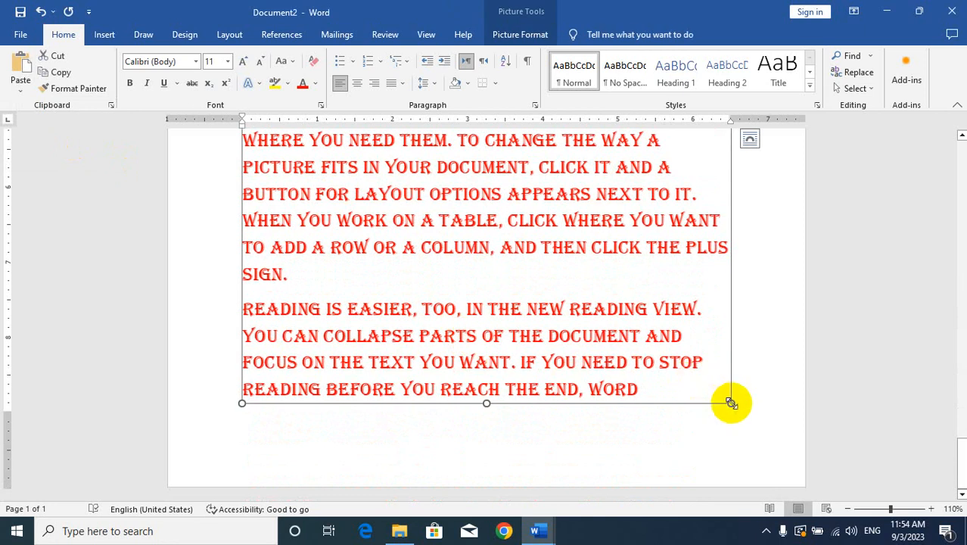
drag(730, 402, 611, 287)
scroll(575, 272, up, 15)
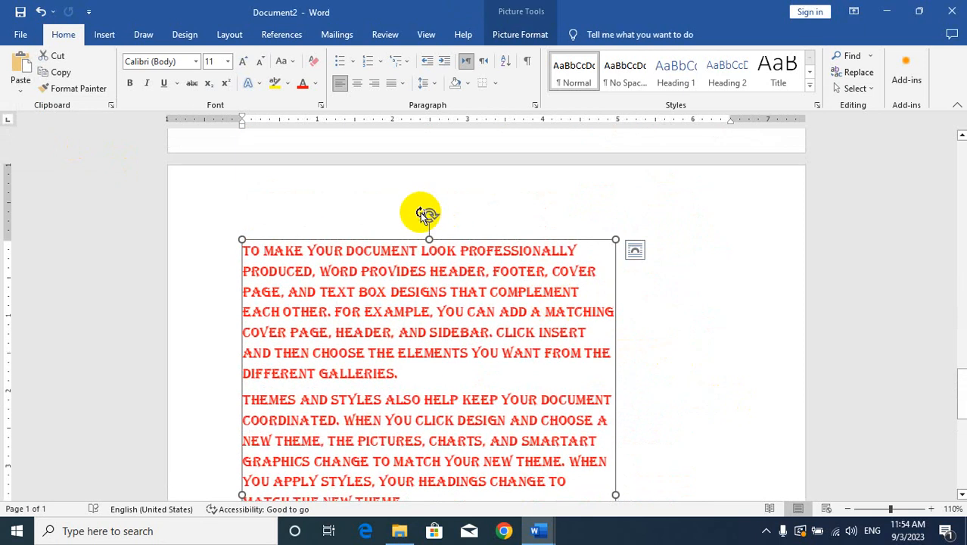
drag(428, 217, 639, 276)
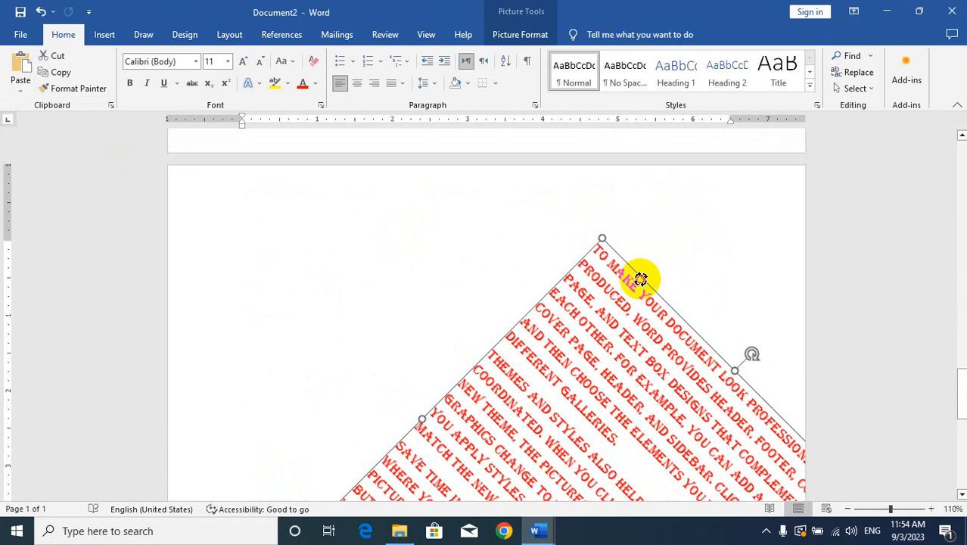
scroll(557, 314, down, 3)
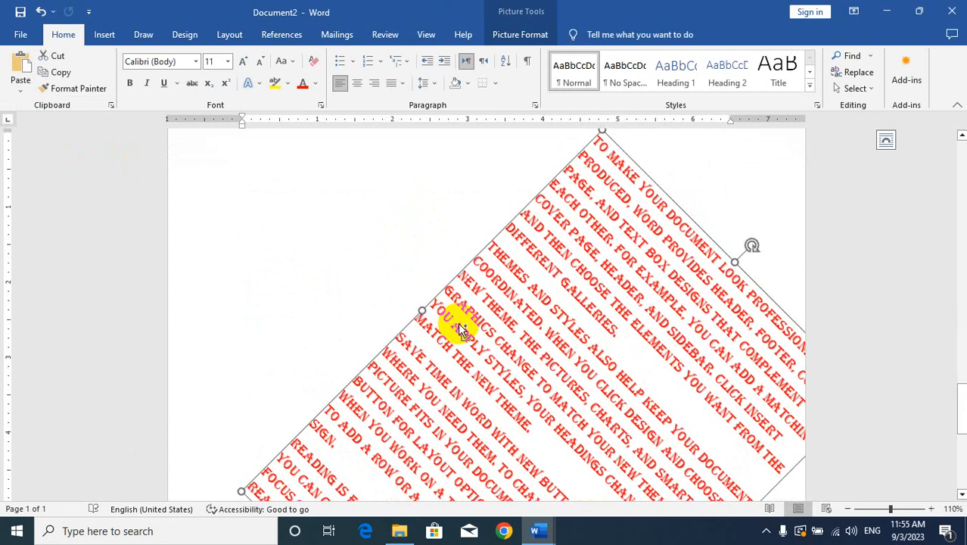
Step: Undo the picture's rotation, its resizing and the picture paste
key(ctrl+z)
key(ctrl+z)
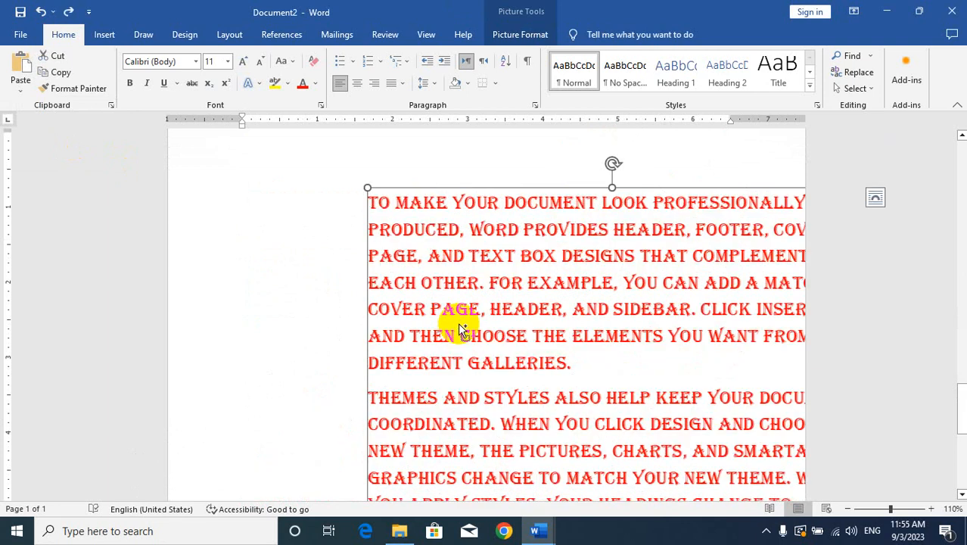
key(ctrl+z)
Step: Paste the copied paragraphs below the red text as Unformatted Unicode Text with Paste Special and compare them with the original paragraphs
scroll(360, 305, down, 5)
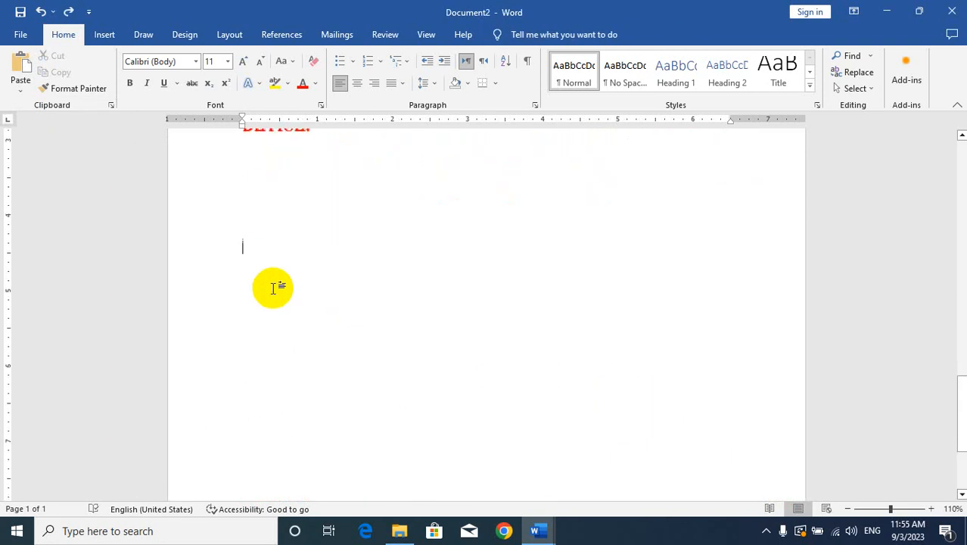
click(21, 83)
click(48, 140)
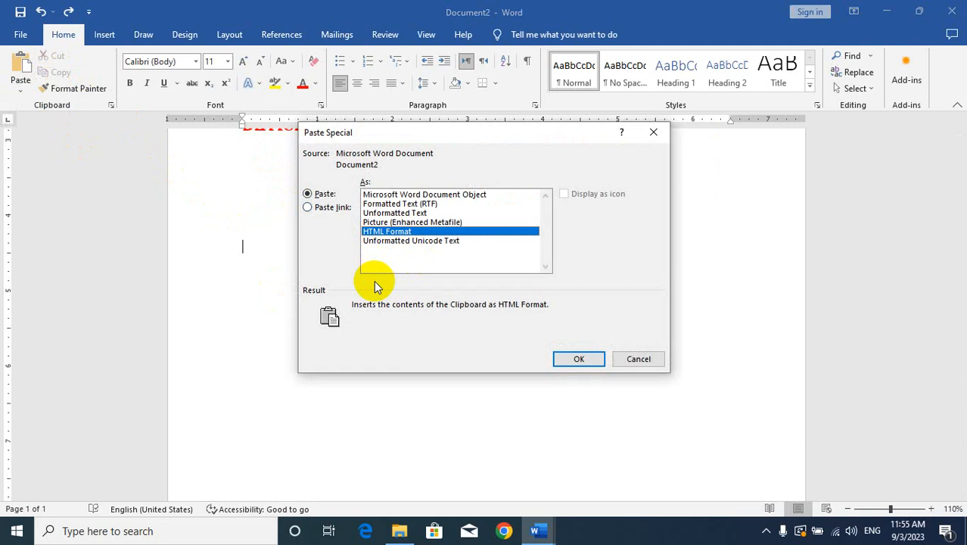
click(393, 240)
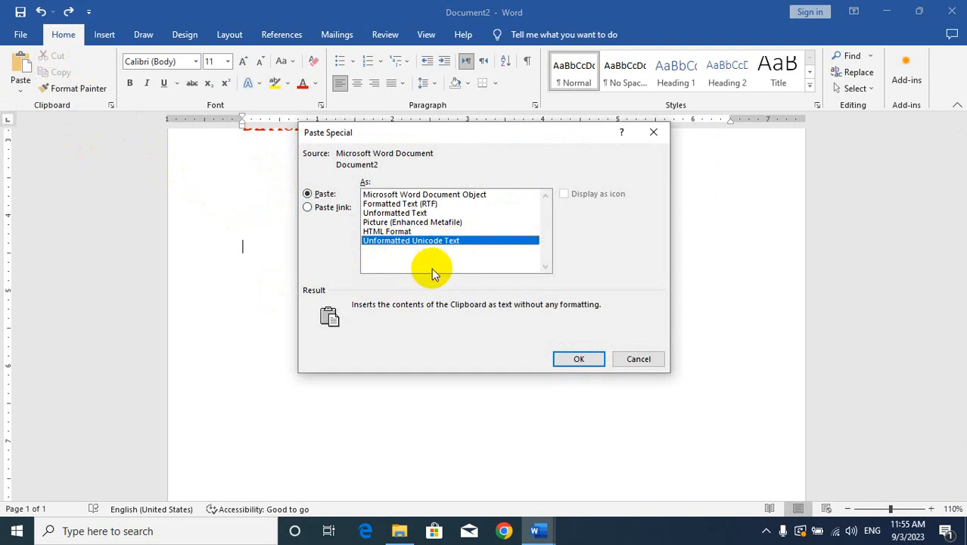
click(578, 359)
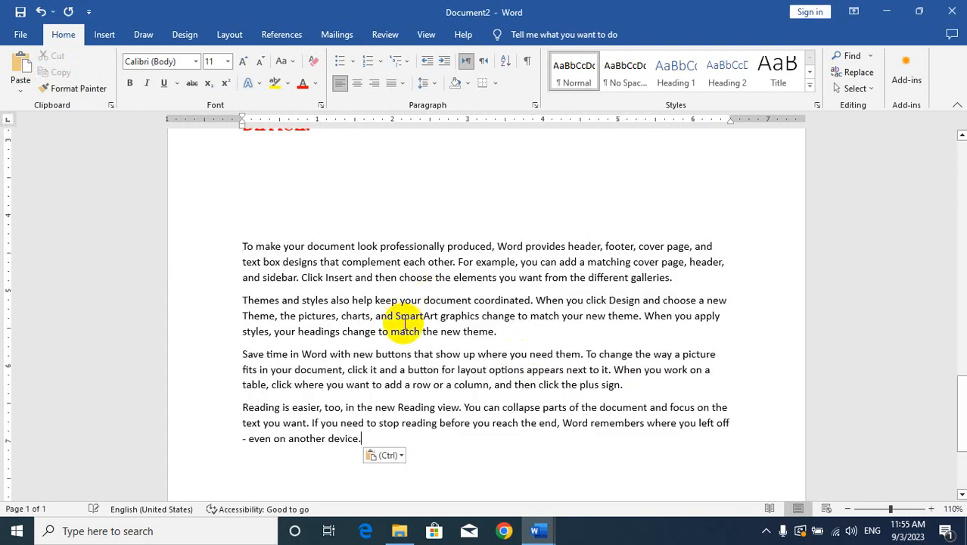
scroll(405, 322, down, 3)
scroll(401, 324, up, 2)
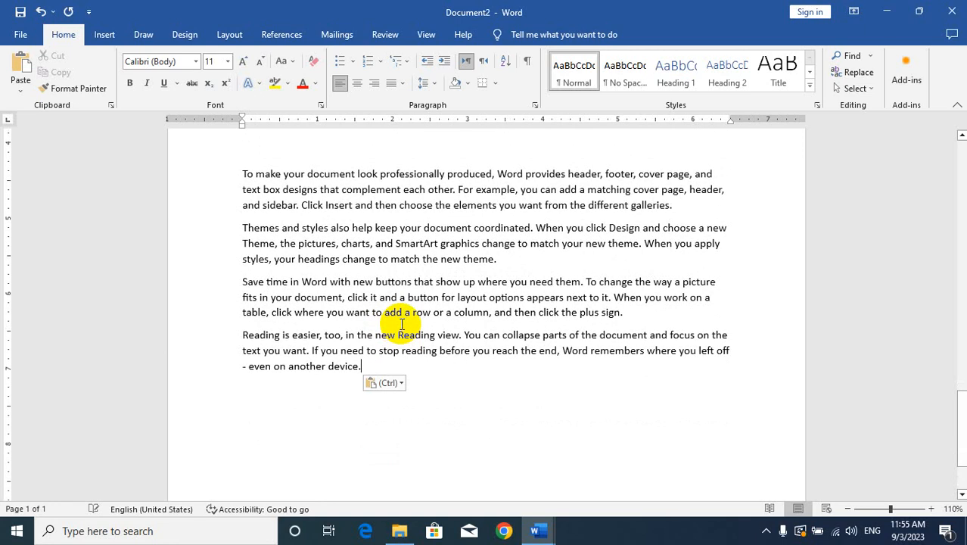
scroll(401, 316, up, 8)
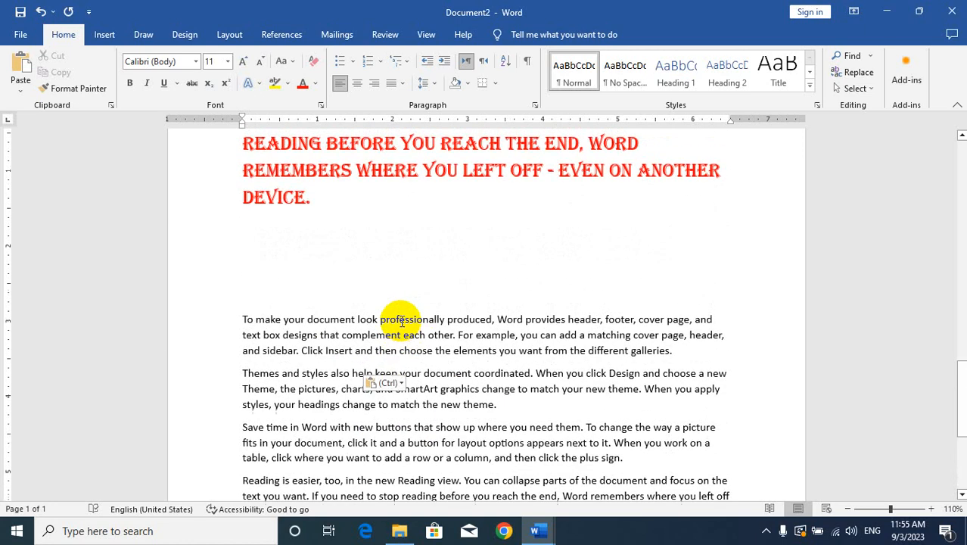
scroll(431, 325, up, 6)
scroll(452, 350, up, 3)
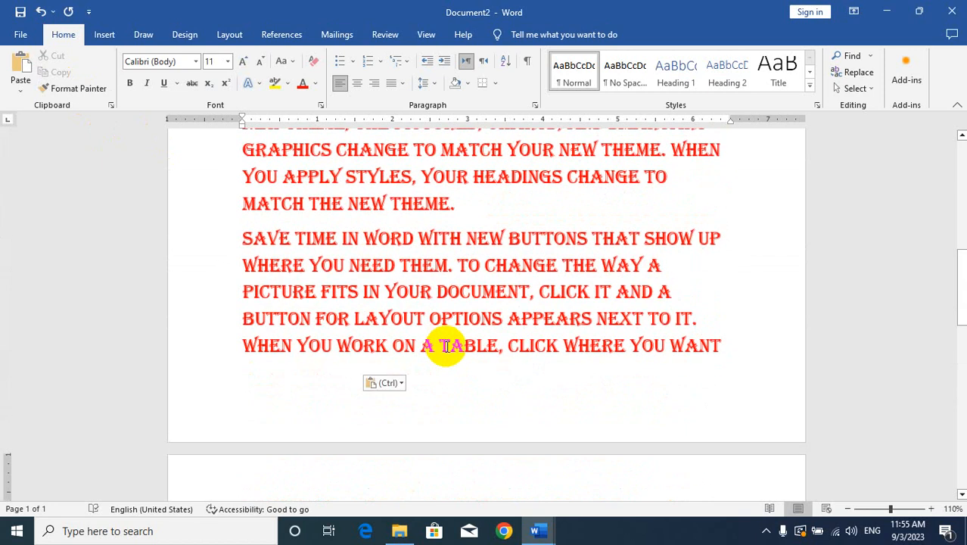